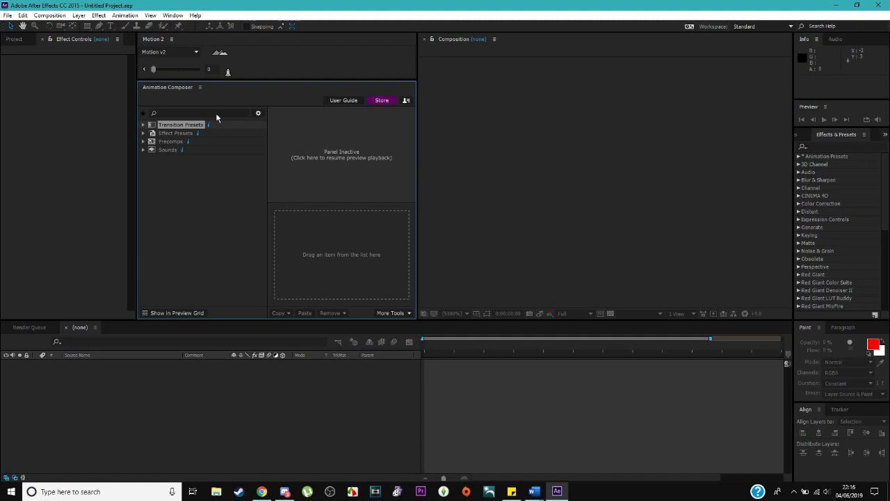
Narrow the Animation Composer panel slightly to give the composition viewer more width.
click(167, 17)
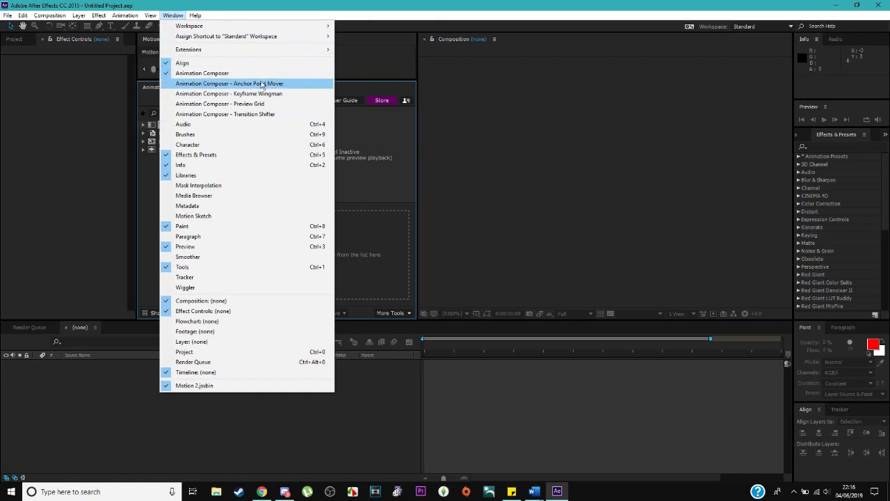
click(394, 4)
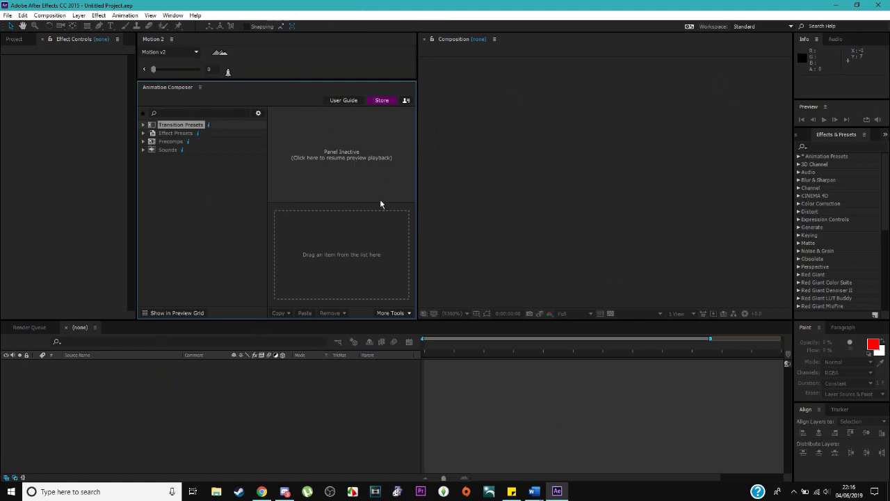
mouse_move(410, 195)
mouse_down()
mouse_move(390, 197)
mouse_move(406, 202)
mouse_up()
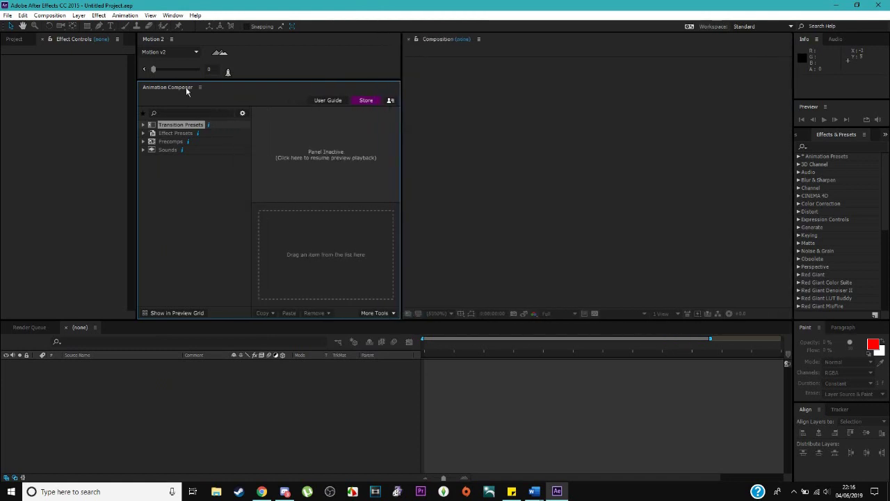
Create a new 1920 x 1080 px composition at 29.97 fps with a duration of about two seconds.
click(54, 15)
click(57, 26)
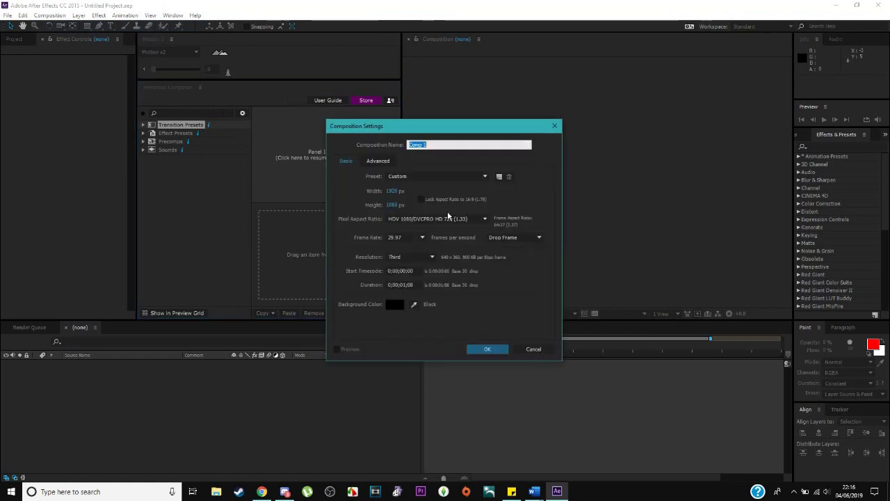
click(401, 284)
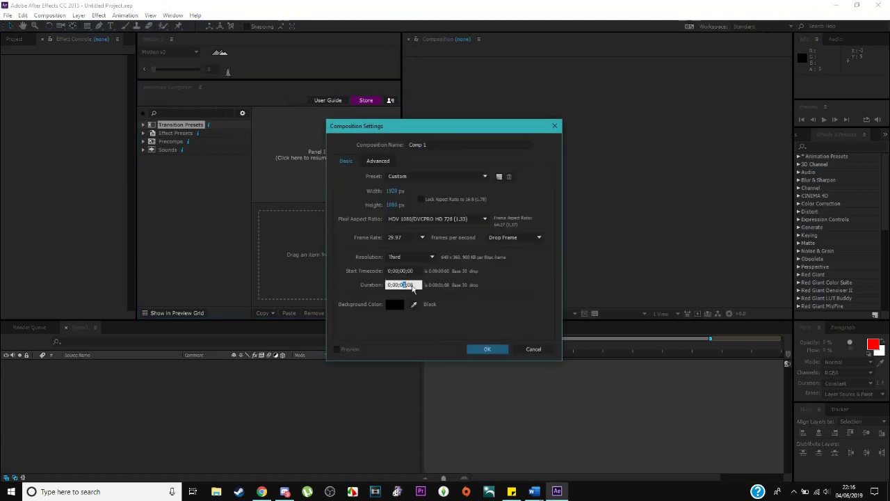
click(486, 348)
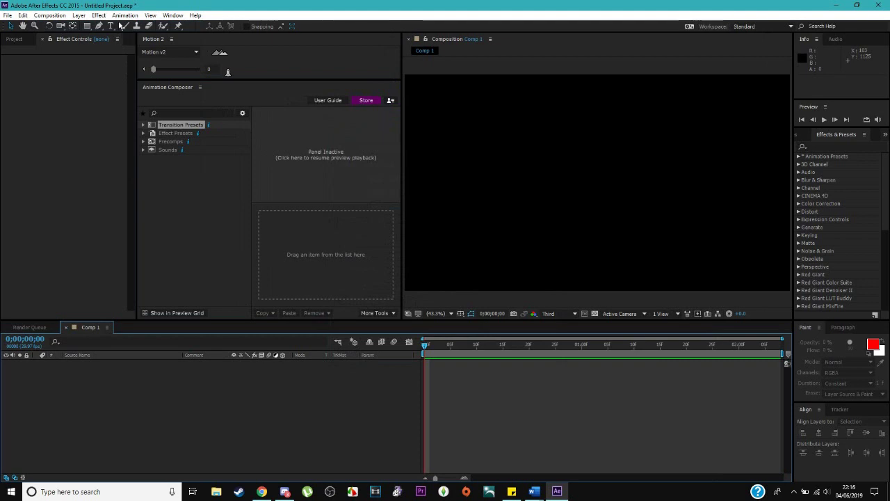
Add a full-frame solid layer in a pale beige-orange colour as the background, and leave it deselected.
click(79, 16)
mouse_move(220, 29)
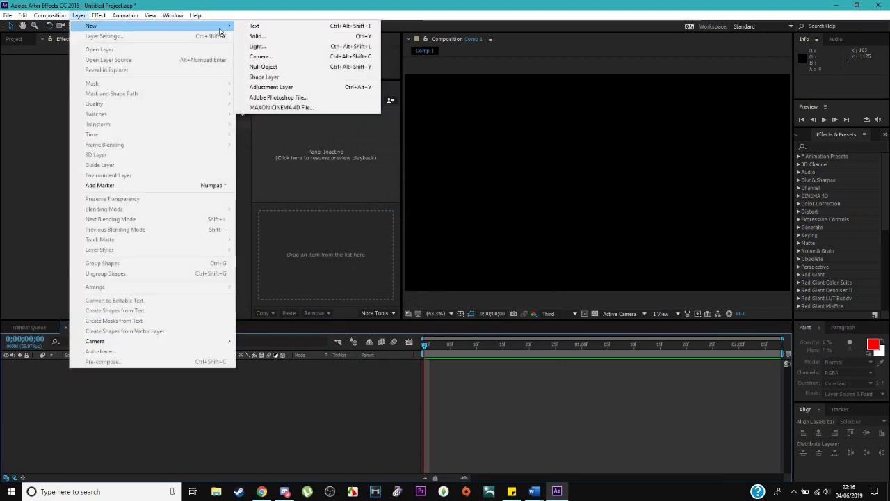
click(256, 35)
drag(435, 151, 293, 181)
click(291, 334)
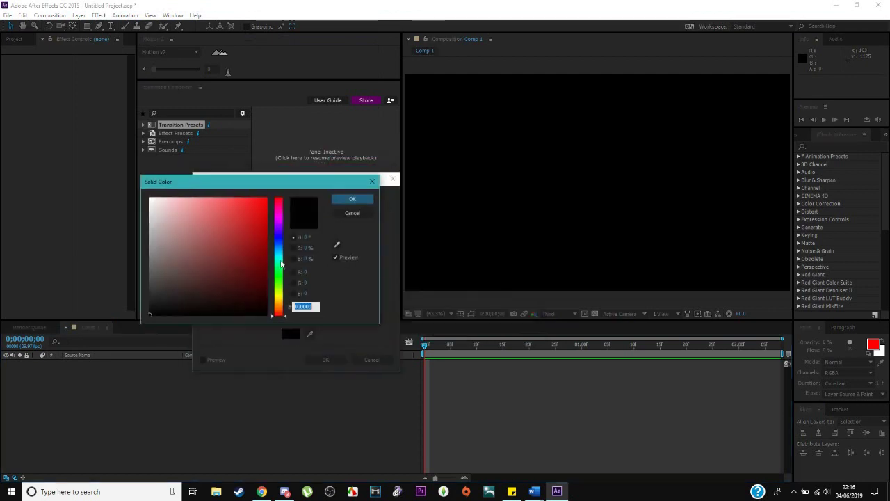
click(166, 222)
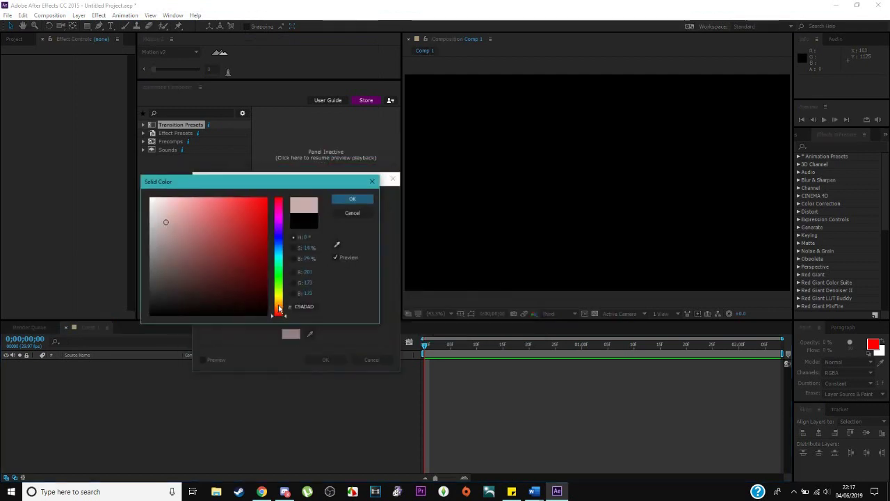
click(280, 308)
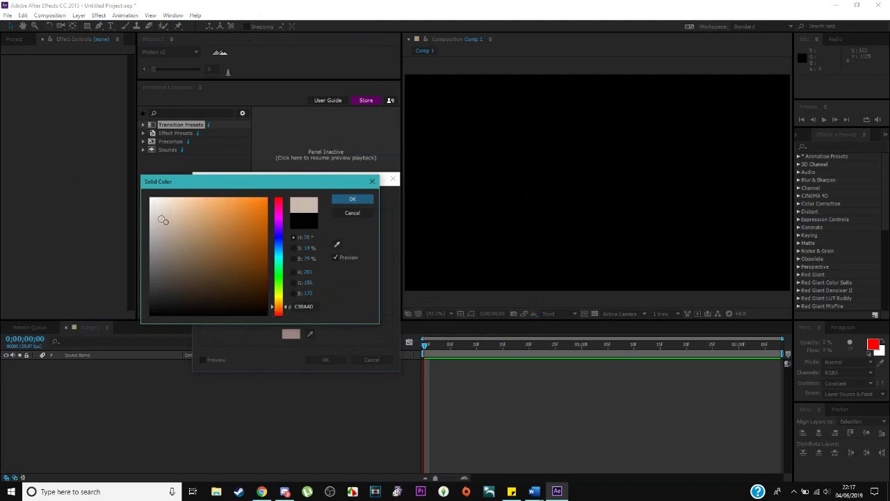
click(352, 199)
click(323, 360)
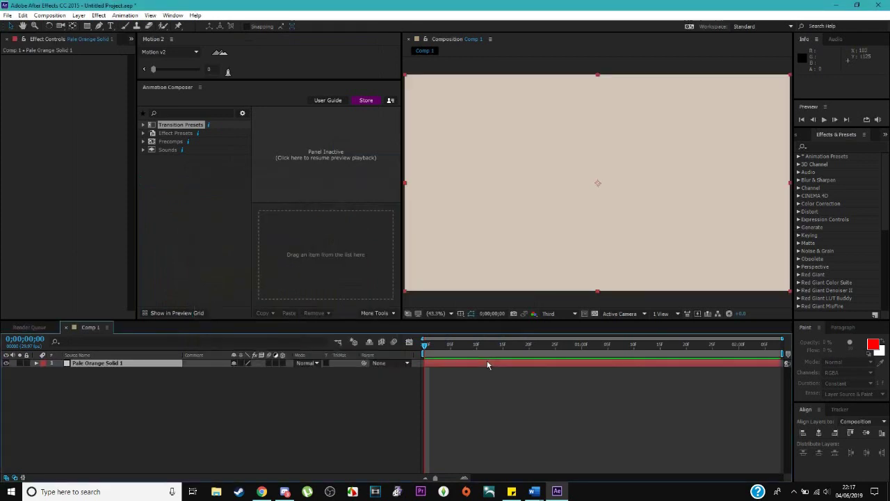
click(314, 406)
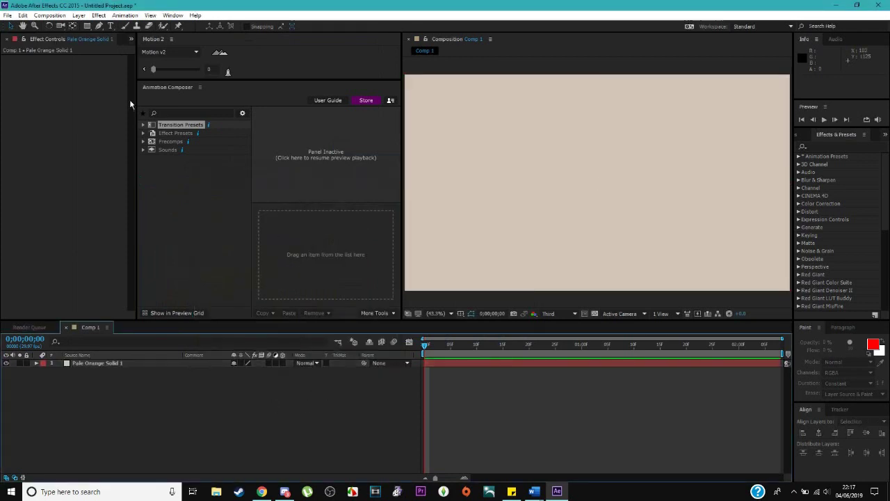
Add a text layer reading "YOUR TEXT HERE" in the upper half of the composition.
click(110, 26)
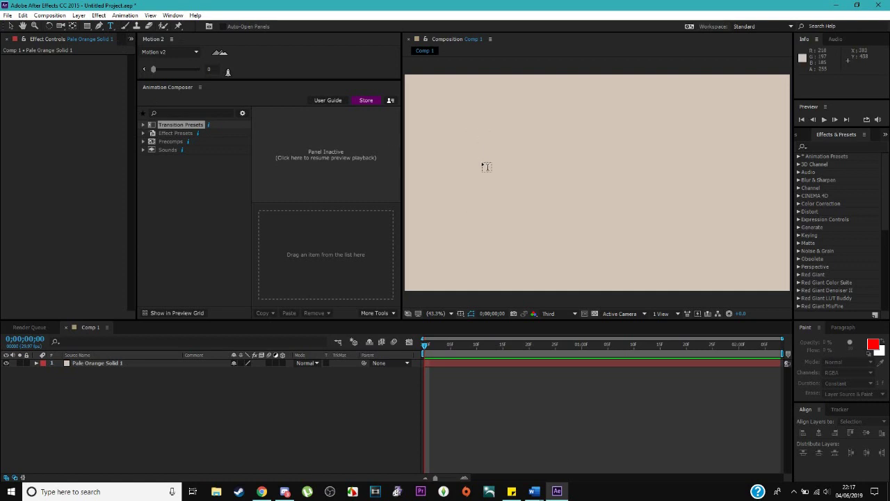
click(550, 158)
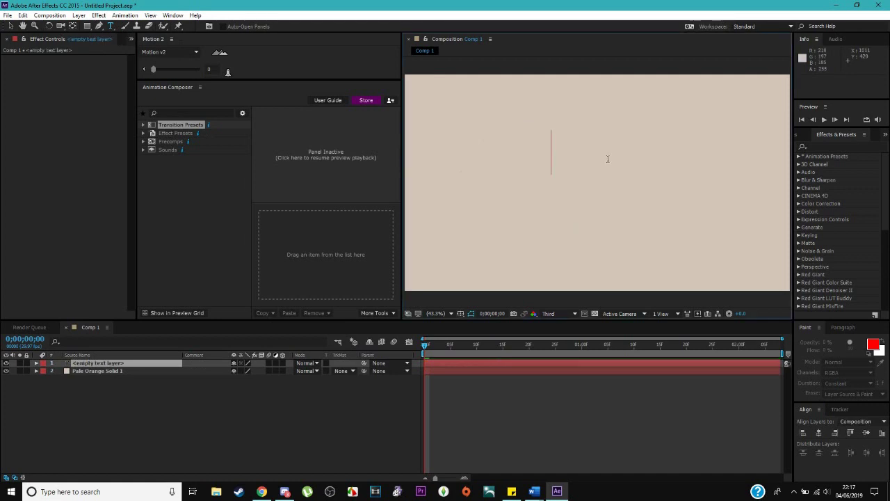
text(YOUR TEXT HERE)
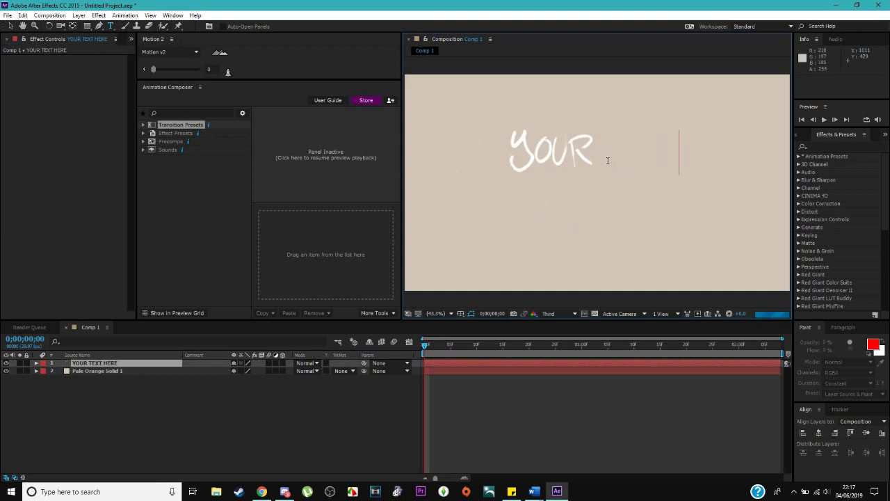
Select the whole title text and bring up the Character settings.
drag(690, 145, 415, 145)
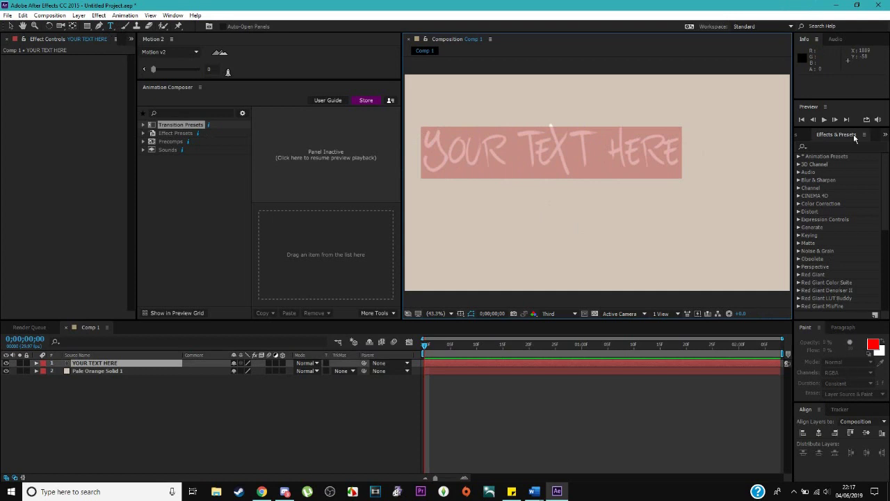
click(815, 135)
click(881, 139)
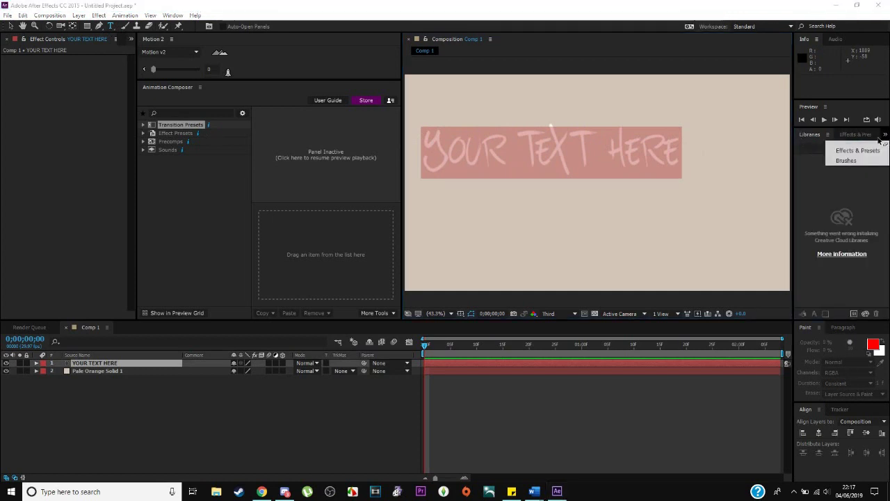
click(842, 329)
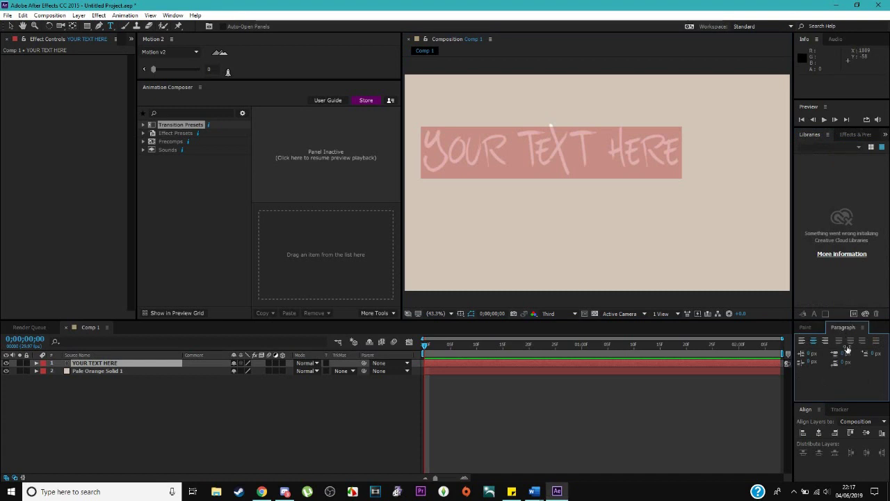
click(812, 327)
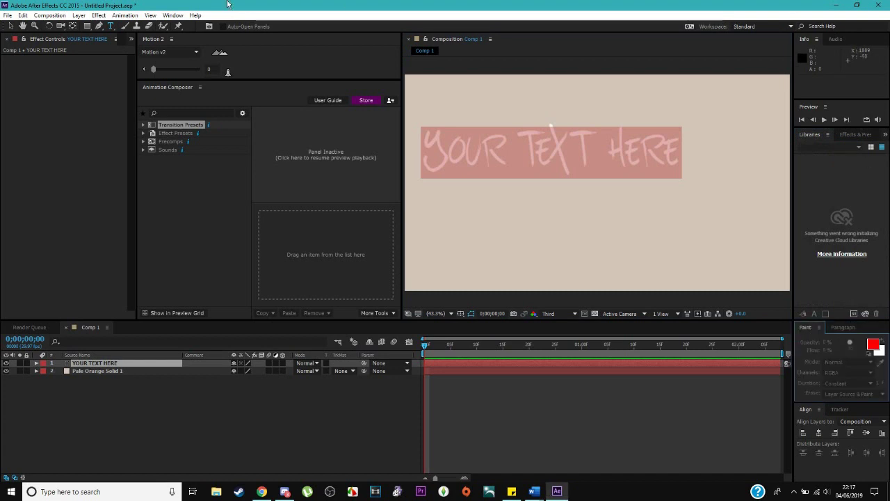
click(125, 15)
mouse_move(172, 16)
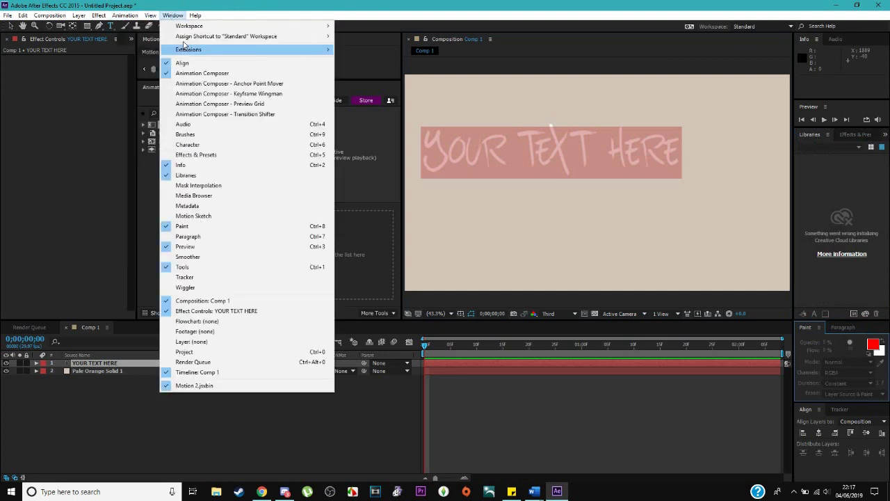
click(191, 144)
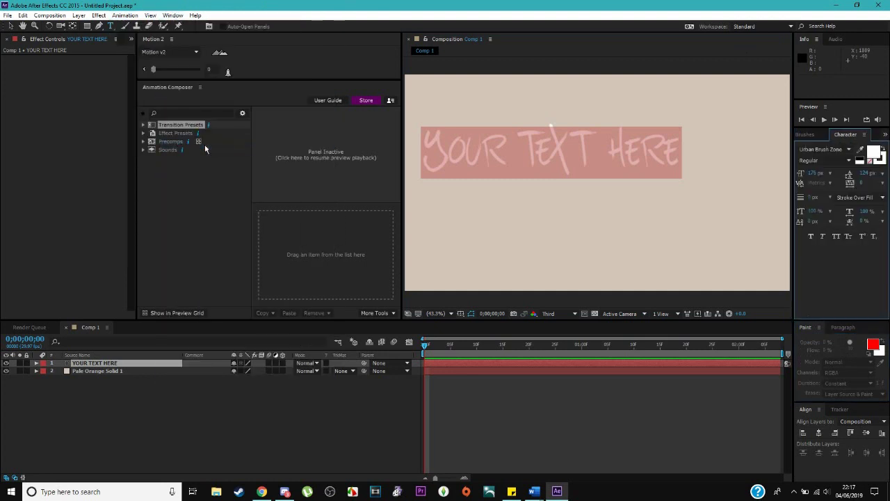
Change the title's font to Montserrat.
click(849, 151)
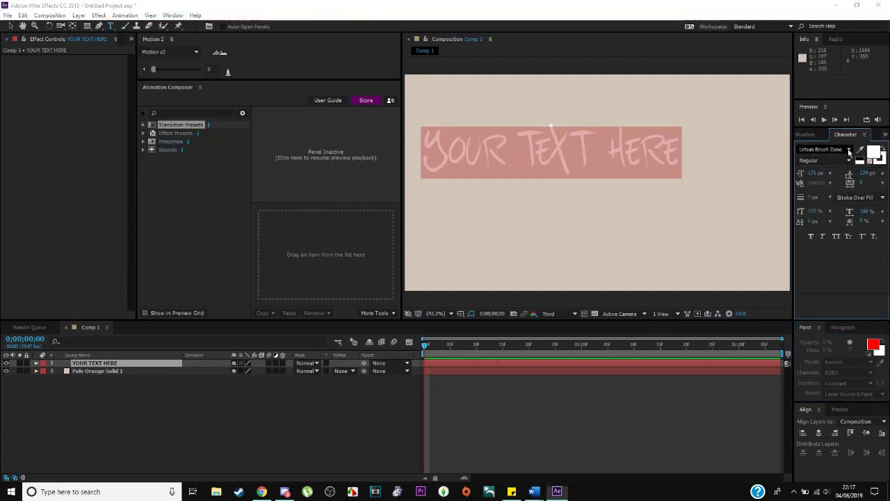
scroll(841, 220, up, 20)
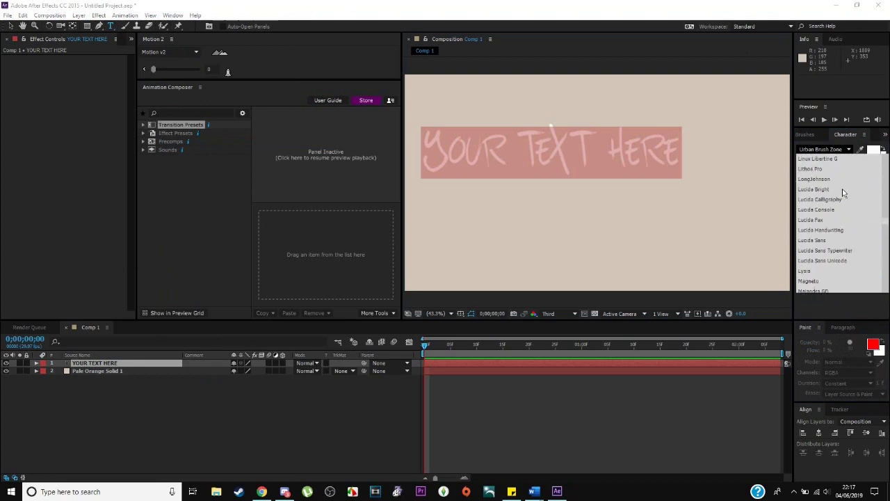
scroll(838, 188, up, 10)
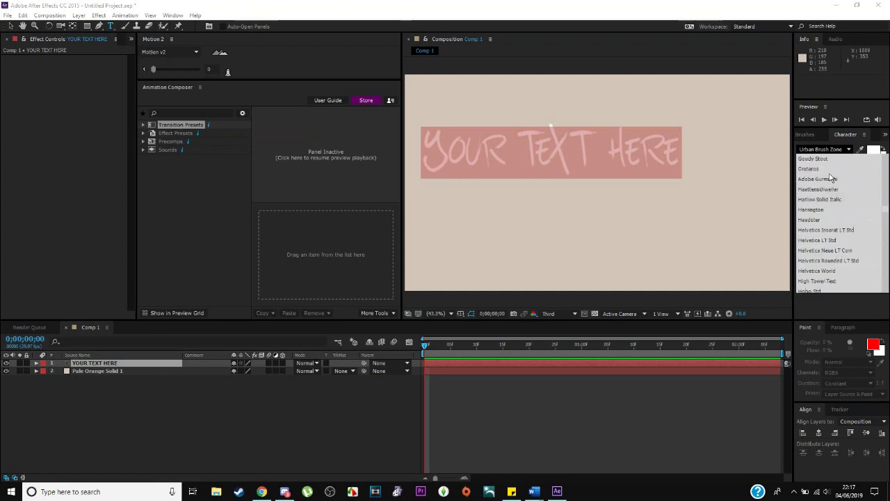
scroll(833, 184, up, 3)
scroll(835, 189, down, 20)
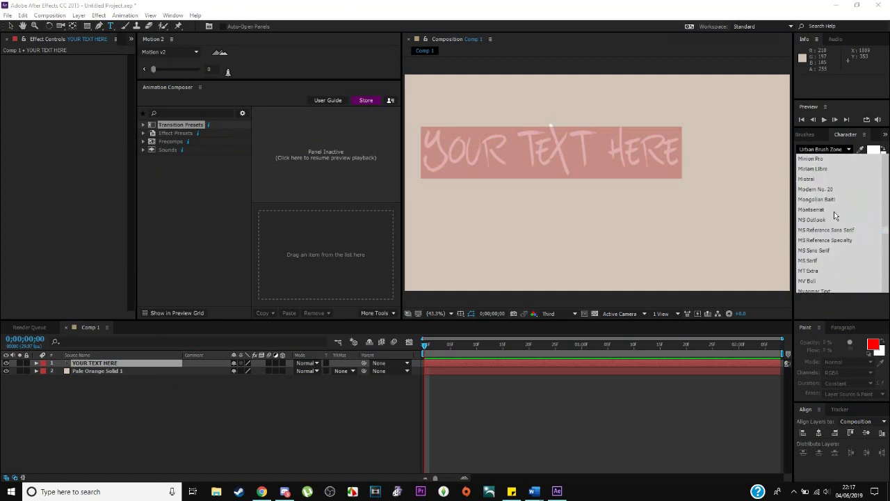
click(835, 210)
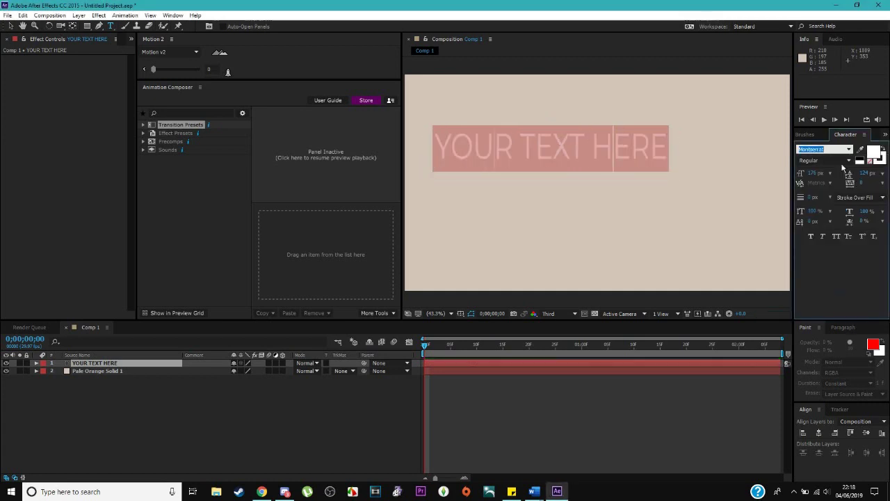
Give the title the Medium font style, a size of 61 px and a tracking of 55.
click(850, 160)
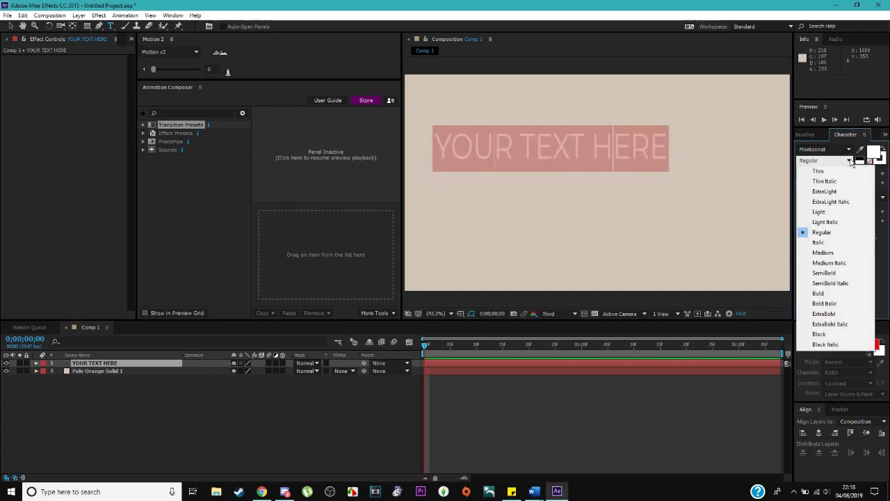
click(838, 252)
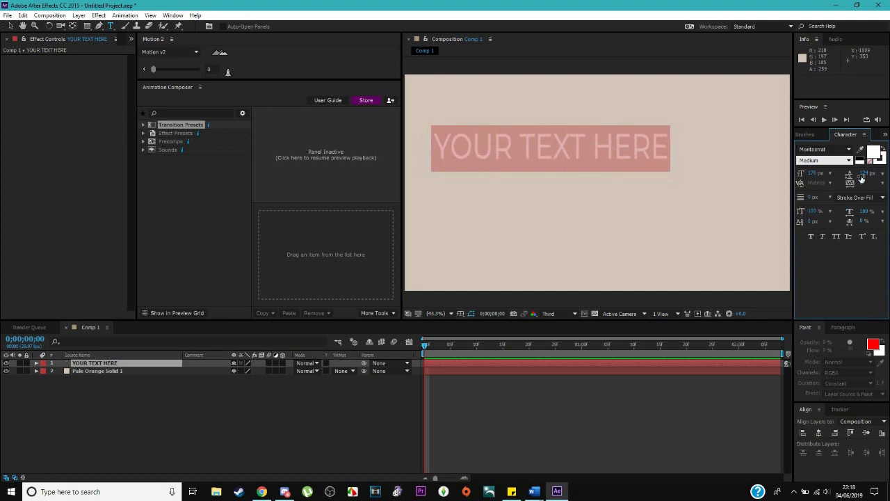
drag(829, 175, 744, 178)
mouse_move(861, 184)
mouse_down()
mouse_move(886, 183)
mouse_move(867, 188)
mouse_up()
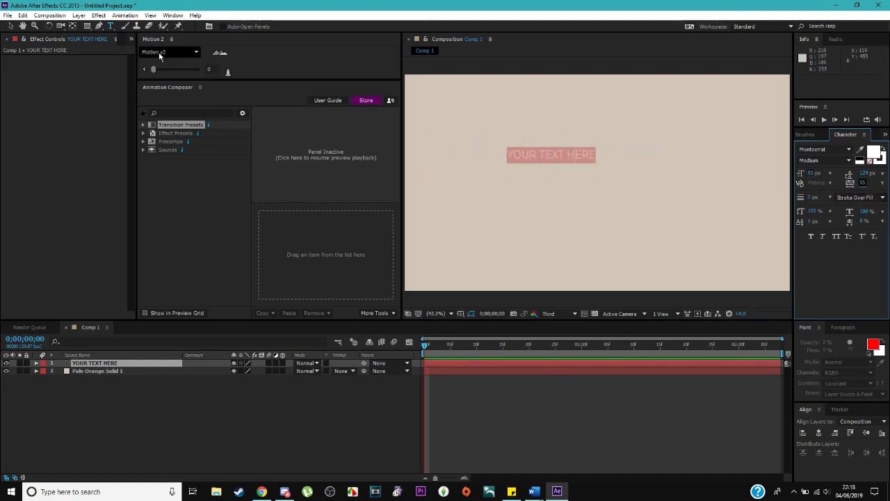
Centre the title horizontally in the composition and deselect it.
click(819, 434)
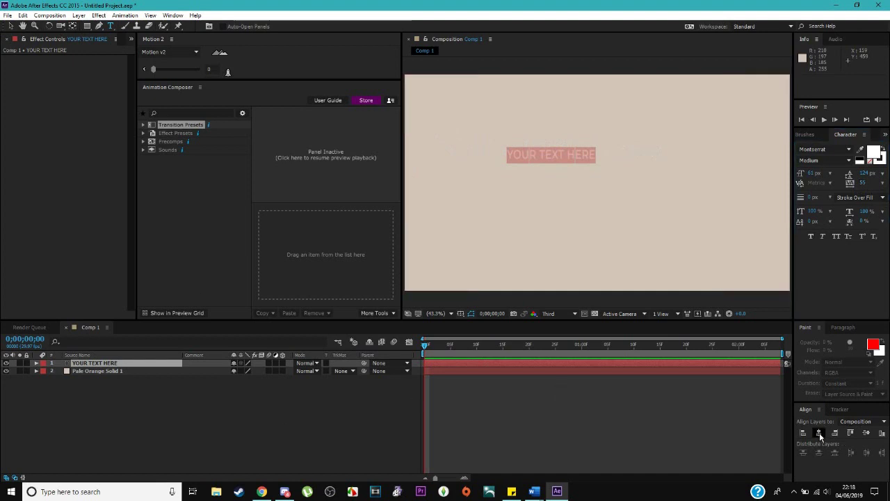
key(Caps_Lock)
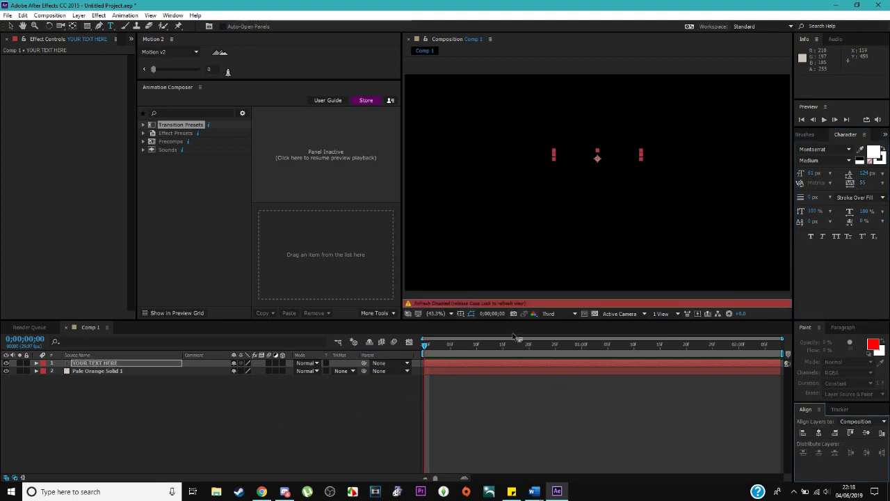
key(Caps_Lock)
click(536, 288)
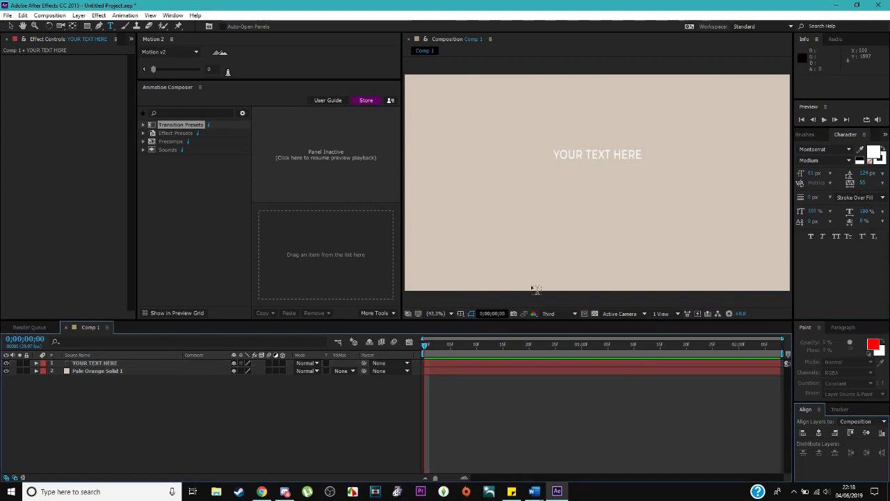
Apply Faux Bold to the entire title text and set its font size to 46 px.
click(591, 153)
click(609, 156)
key(ctrl+a)
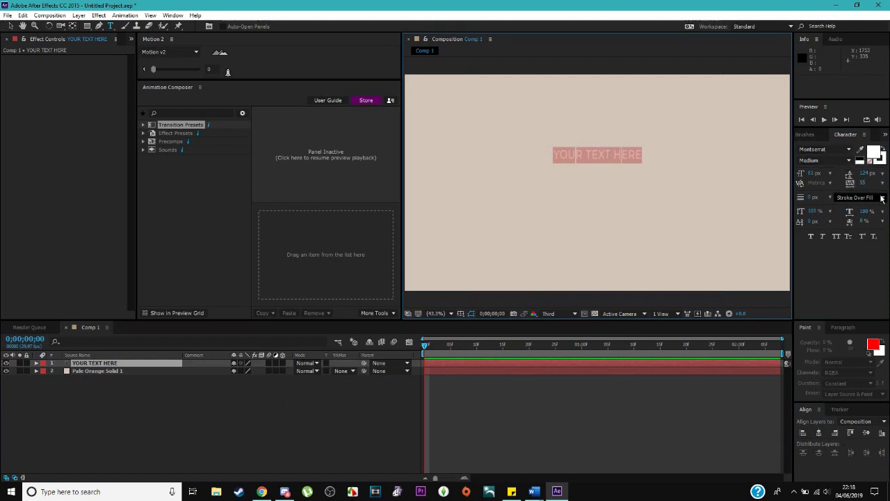
click(811, 238)
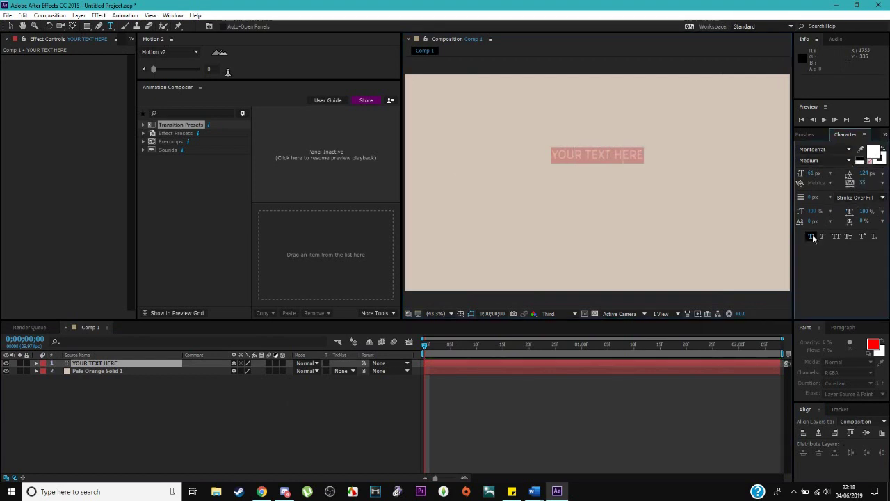
click(813, 172)
text(46)
key(Return)
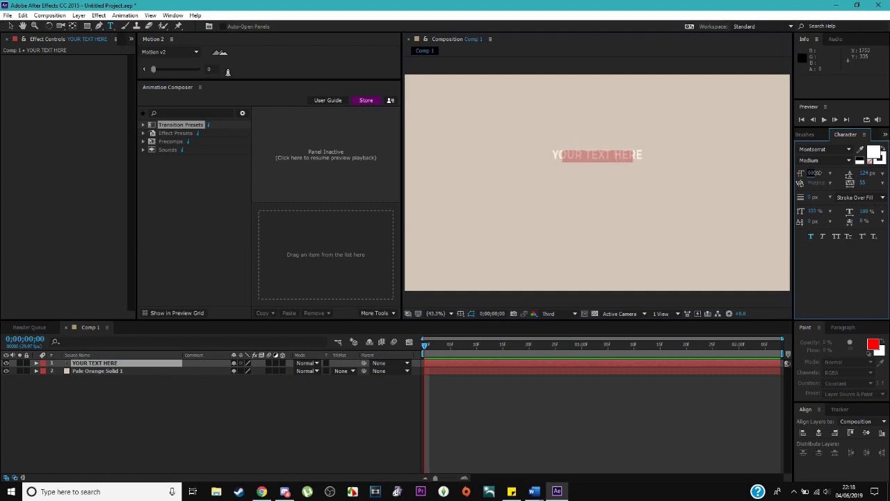
Set the title's tracking to 165 and its font size to 41 px, and finish editing the text.
drag(861, 187, 886, 183)
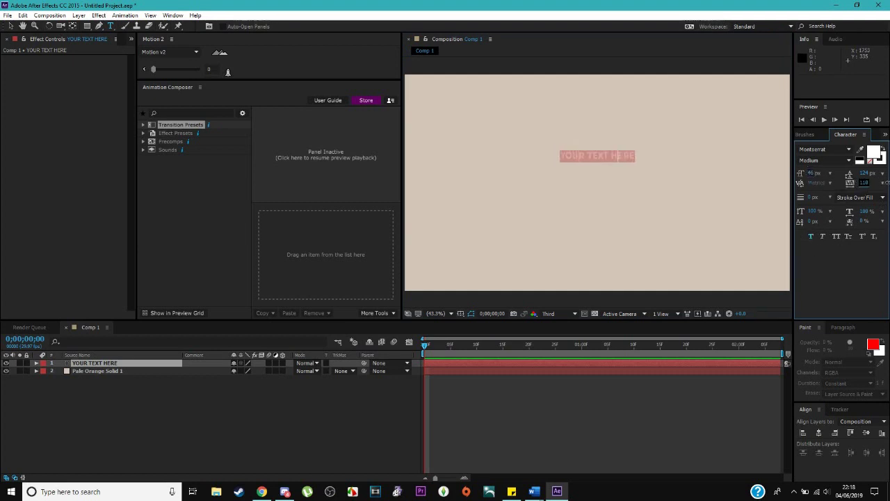
text(165)
key(Return)
click(812, 174)
text(41)
key(Return)
click(308, 415)
Nudge the "YOUR TEXT HERE" title slightly downward in the composition.
click(119, 365)
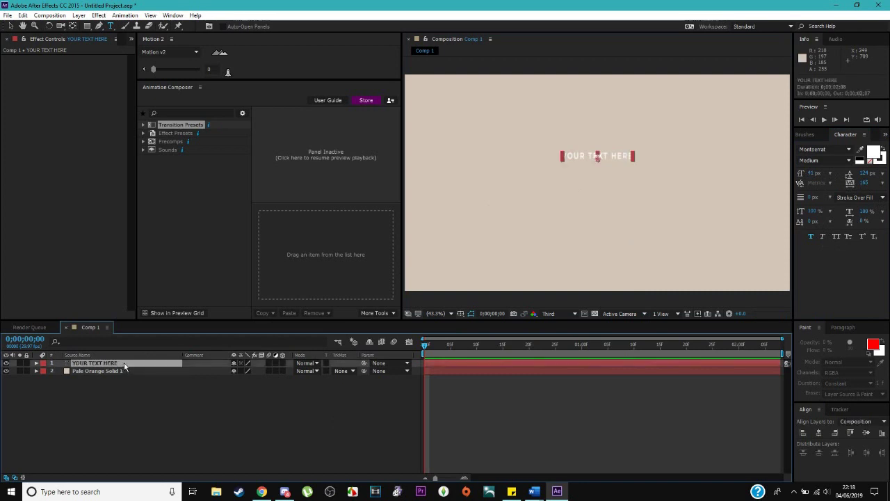
key(Down)
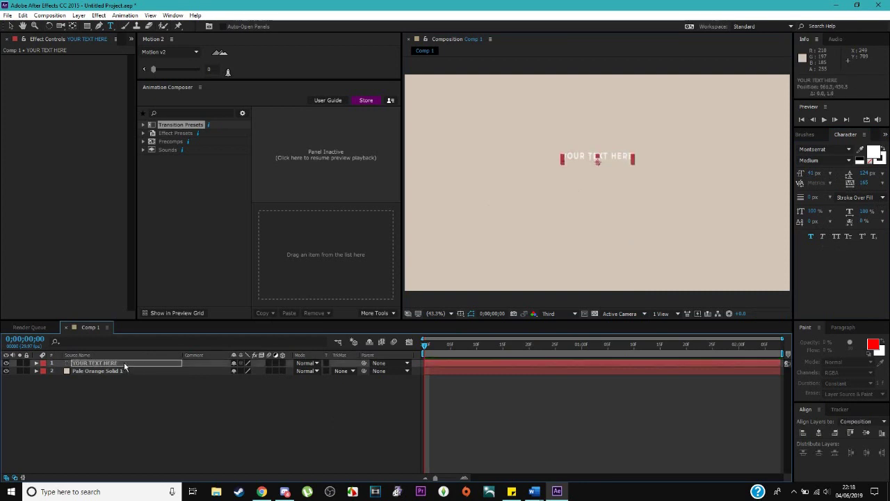
key(Down)
key(Down)
key(Down)
key(Down)
key(Down)
key(Down)
key(Down)
key(Down)
key(Down)
key(Down)
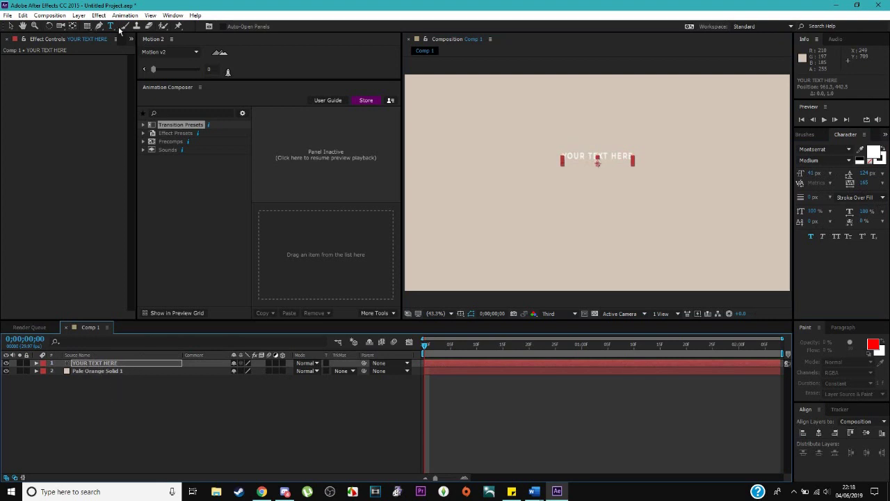
key(Down)
key(Down)
key(Down)
key(Down)
key(Down)
key(Down)
key(Down)
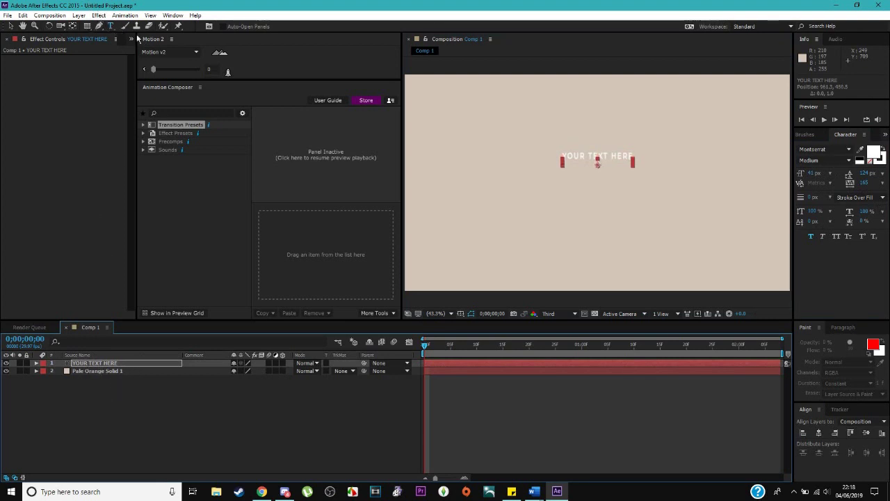
key(Down)
Add a second text layer reading "Text" below and to the left of the title and select all its characters.
click(516, 194)
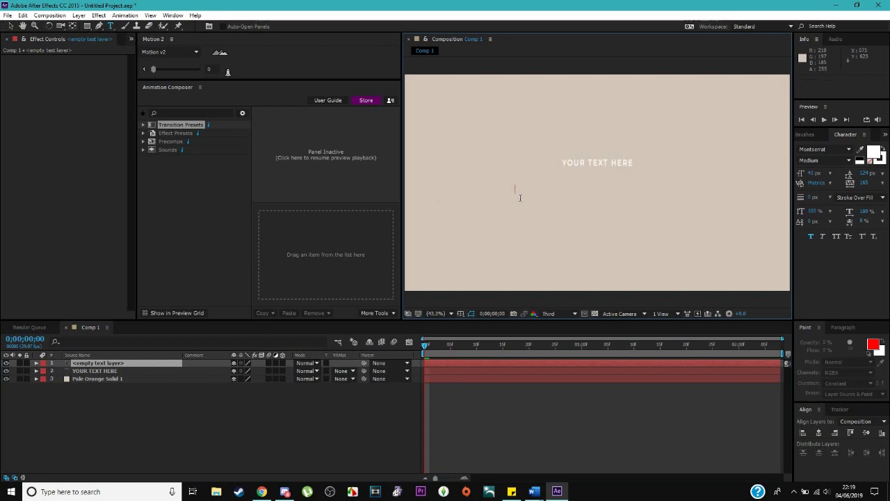
text(Text)
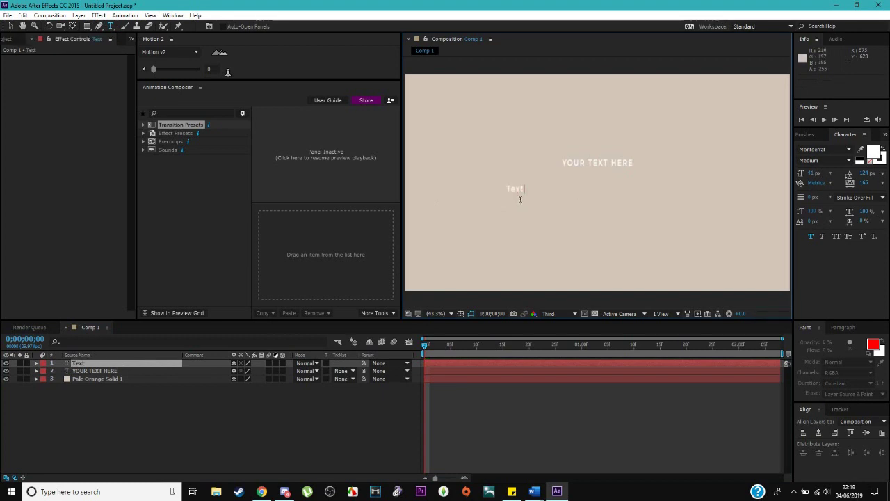
double_click(522, 188)
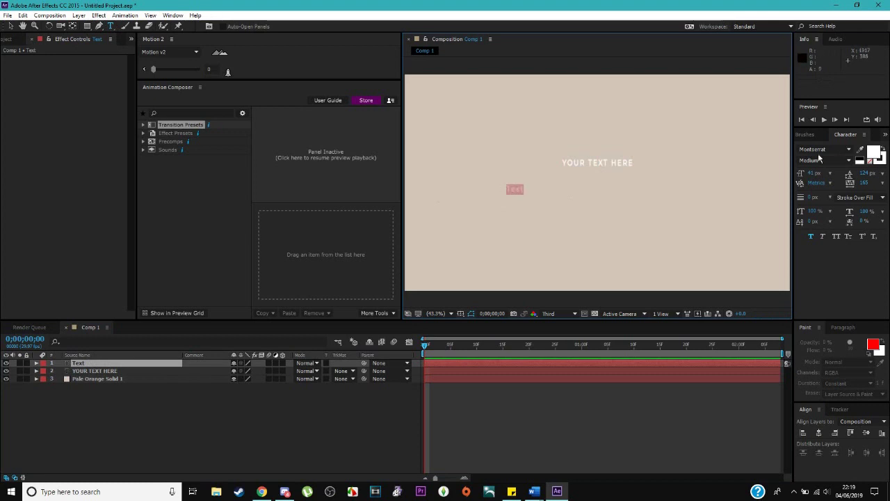
Give the new "Text" layer the NEON GLOW font at 202 px and turn off Faux Bold.
click(848, 150)
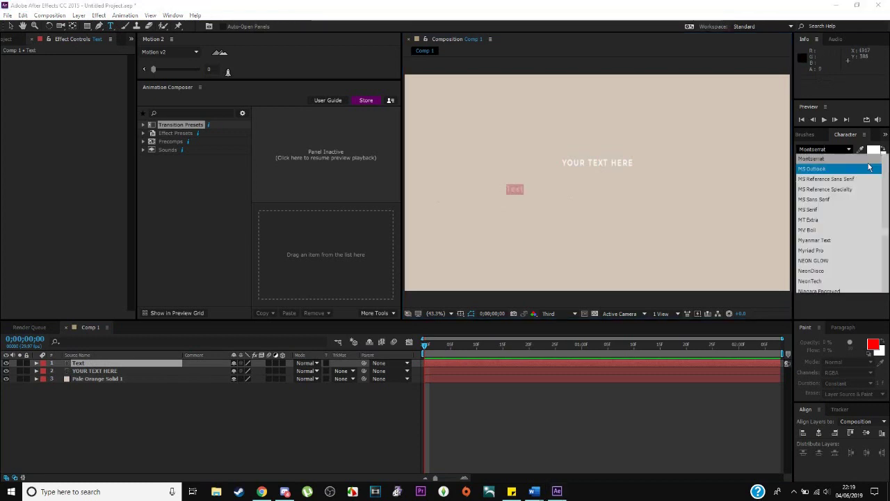
click(848, 261)
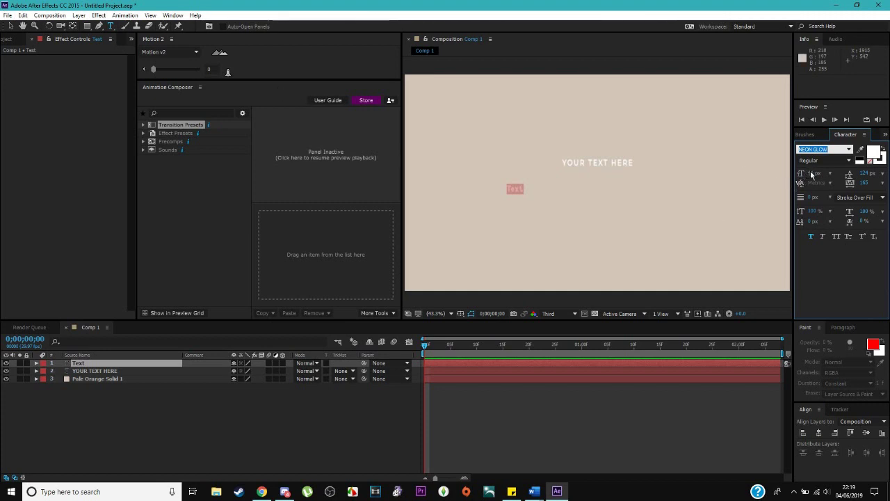
drag(812, 175, 882, 173)
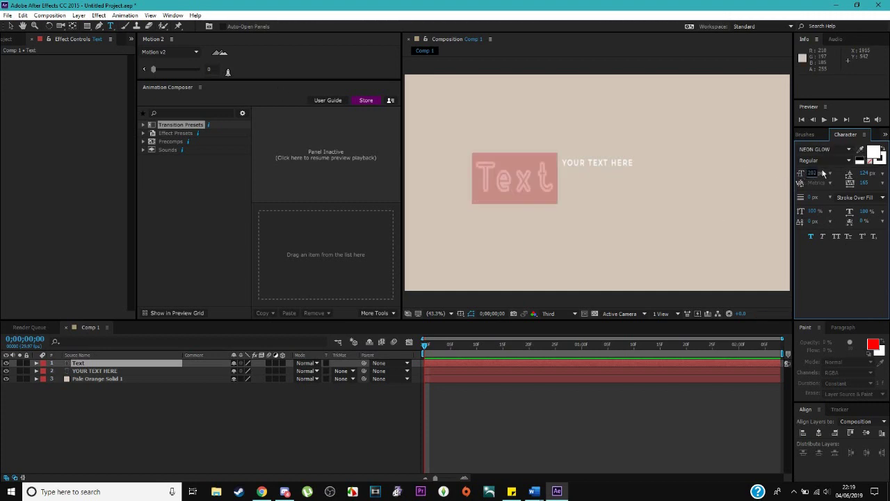
click(811, 237)
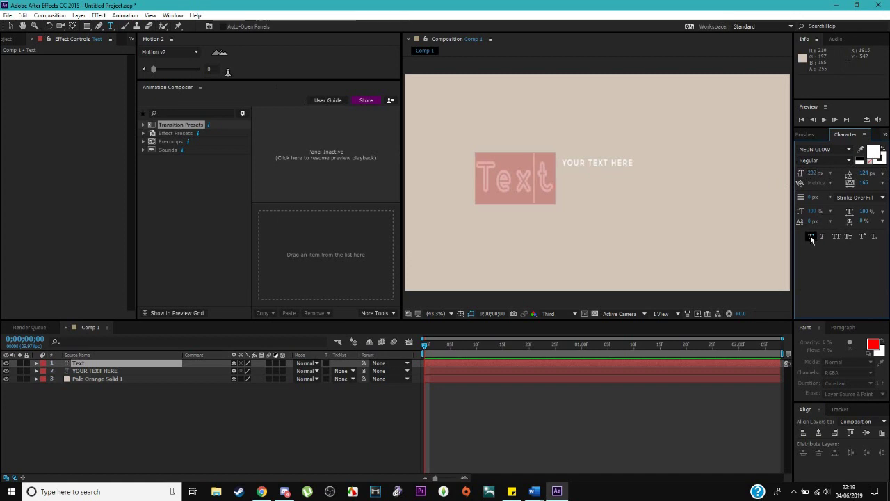
Try the Noto Mono and Northwell fonts on the "Text" layer.
click(847, 151)
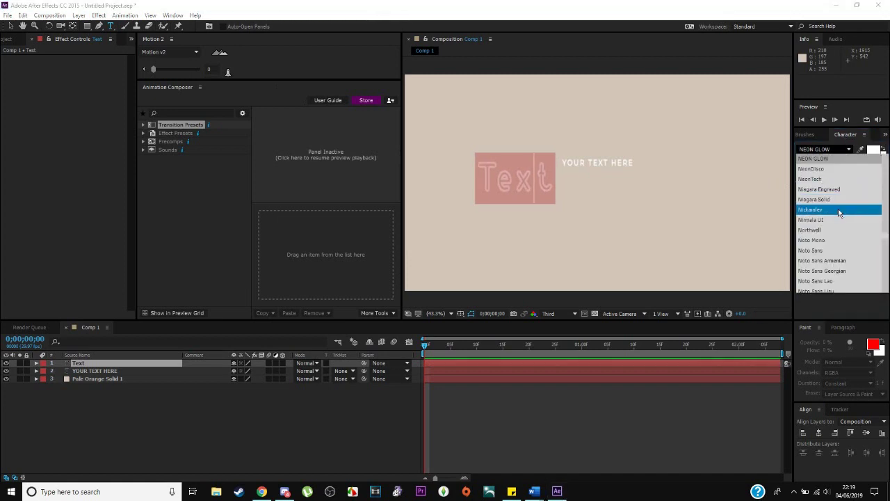
click(838, 240)
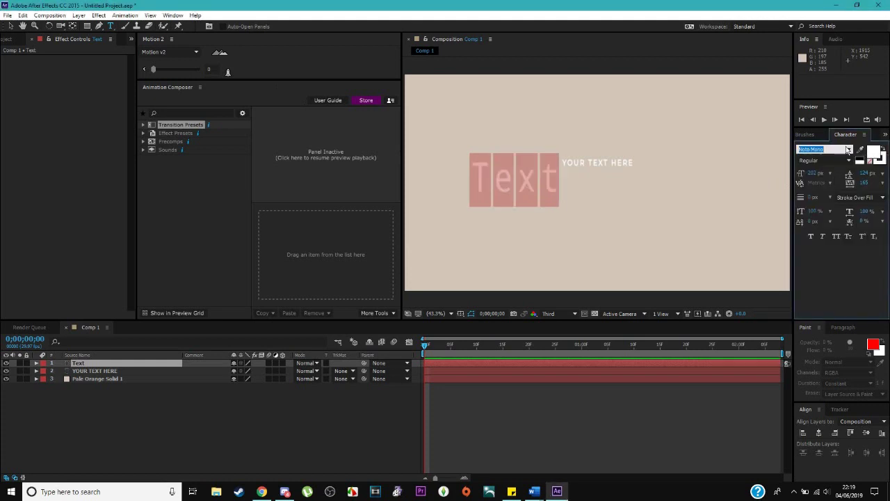
click(849, 150)
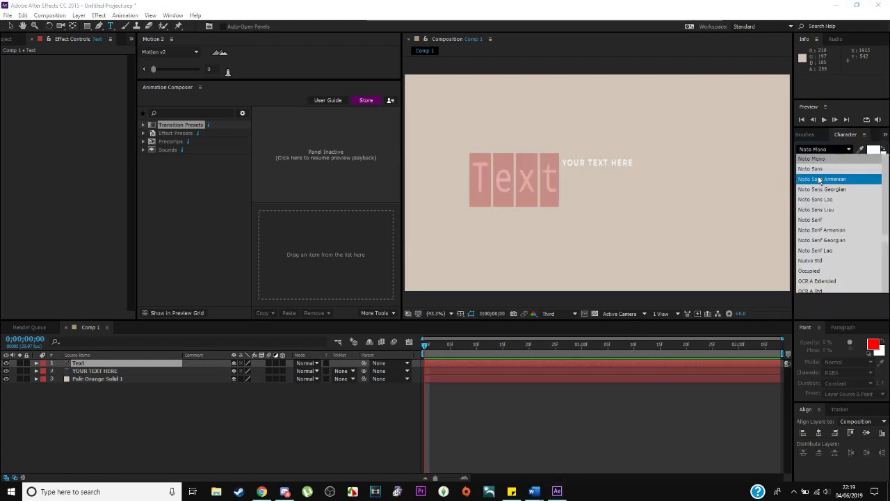
scroll(822, 177, up, 1)
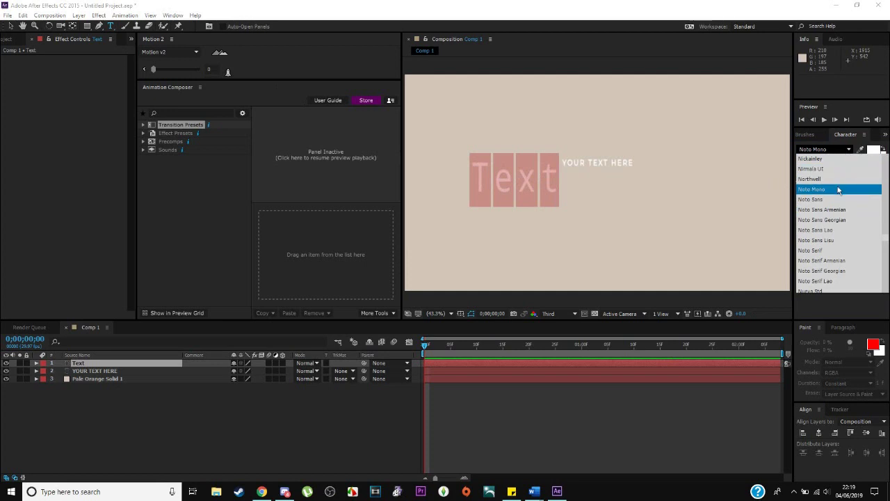
click(824, 179)
Change the font of the "Text" layer to Goudy Stout.
click(850, 151)
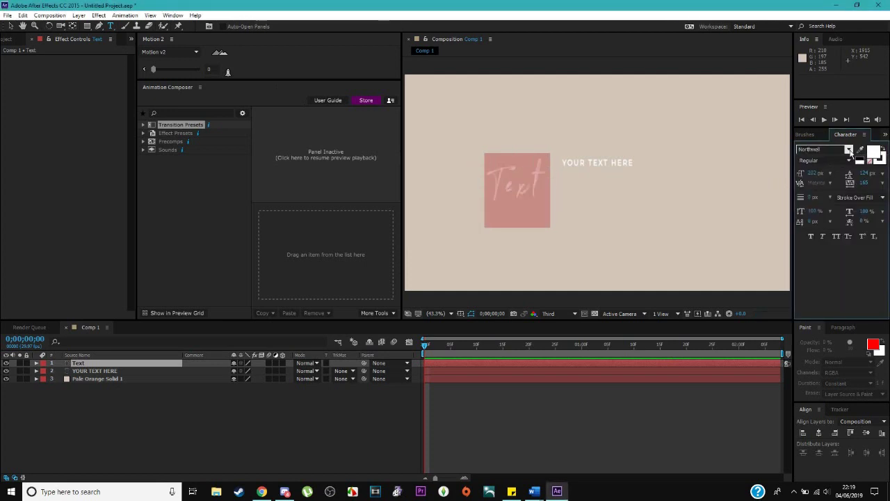
scroll(841, 203, up, 5)
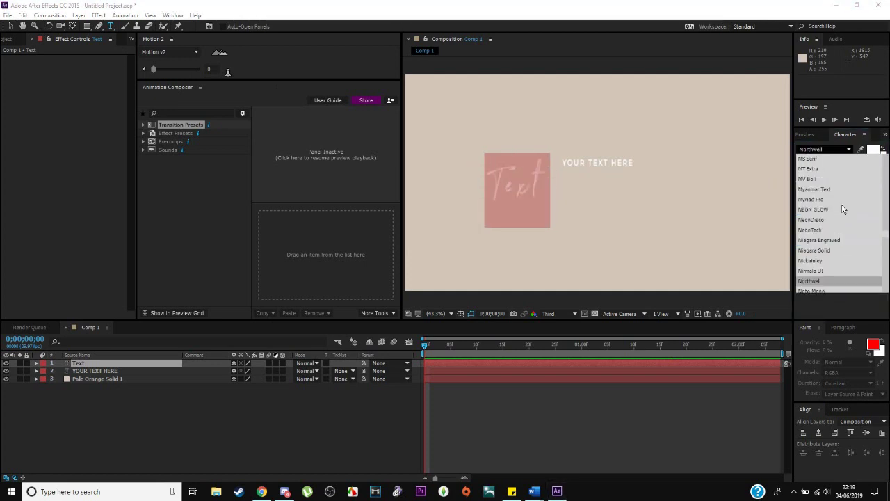
scroll(842, 206, up, 8)
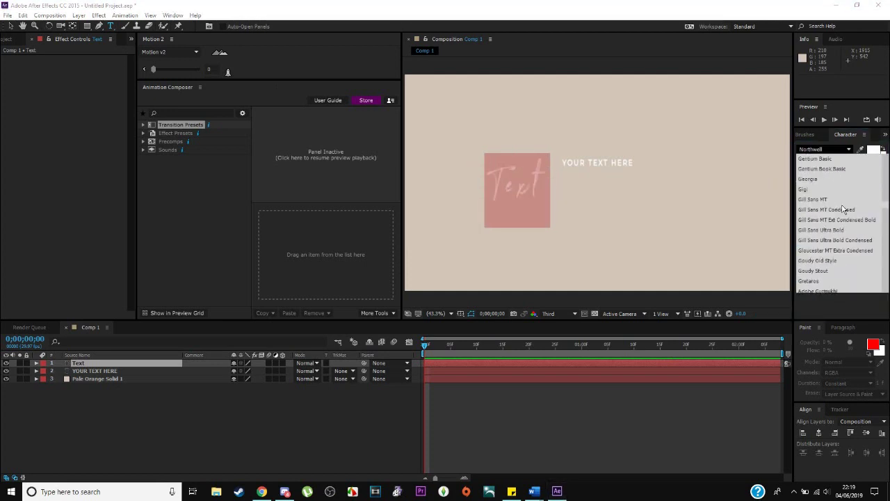
click(823, 271)
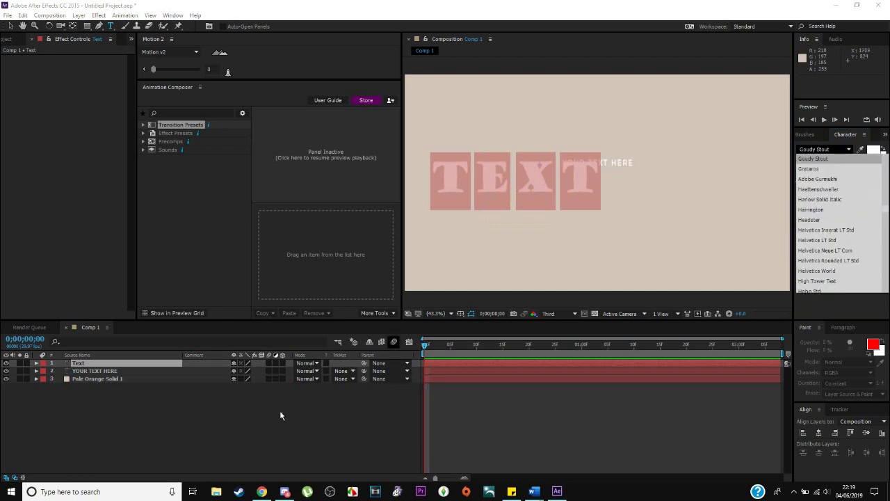
Centre the "Text" layer horizontally in the composition and nudge it down until it sits just below the title.
click(113, 368)
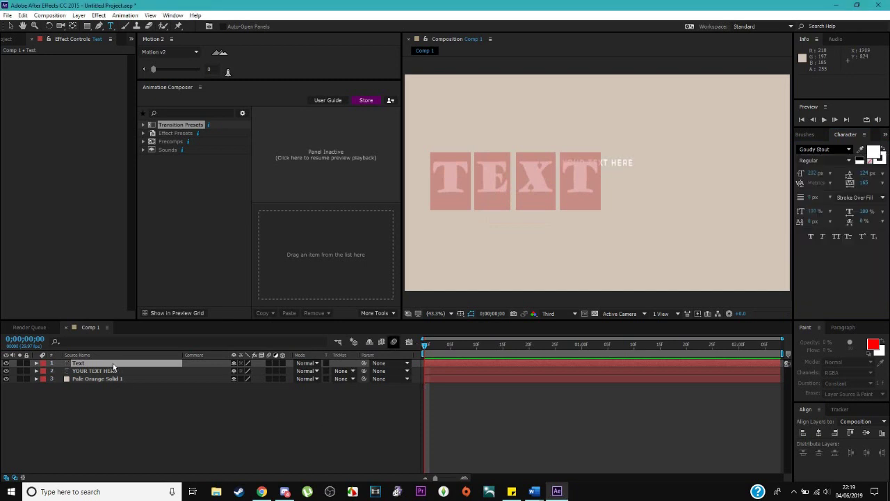
click(819, 432)
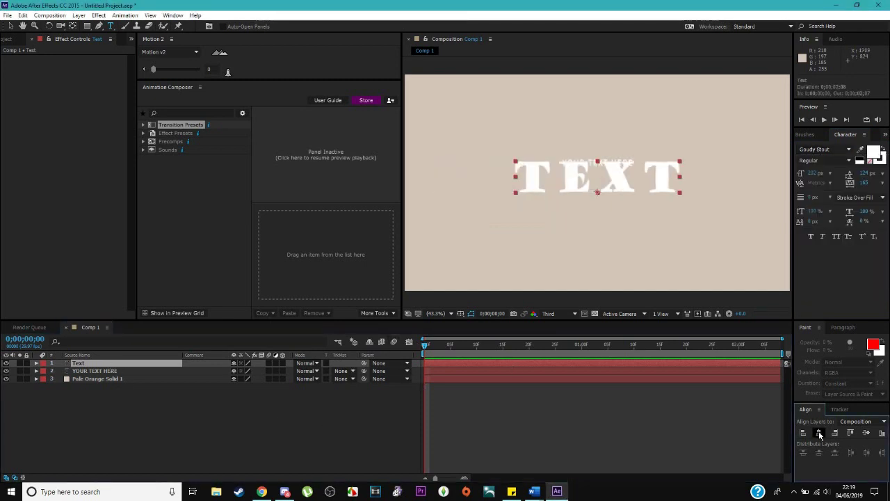
click(9, 26)
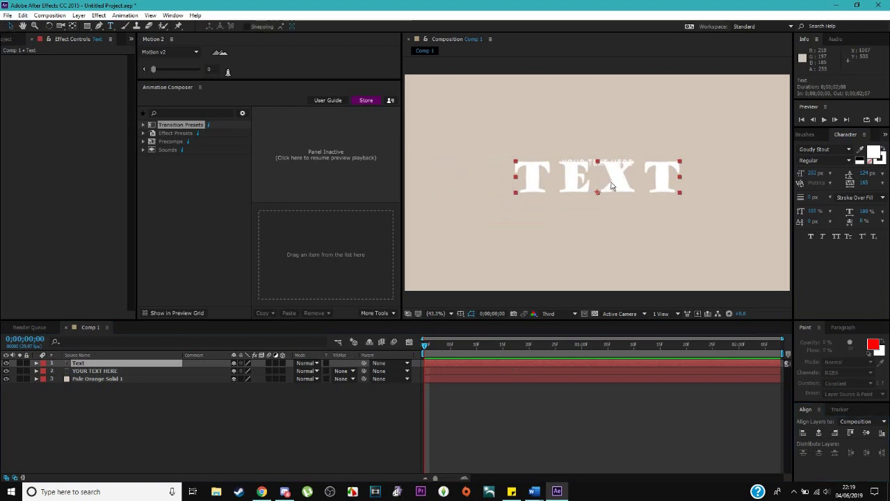
click(622, 184)
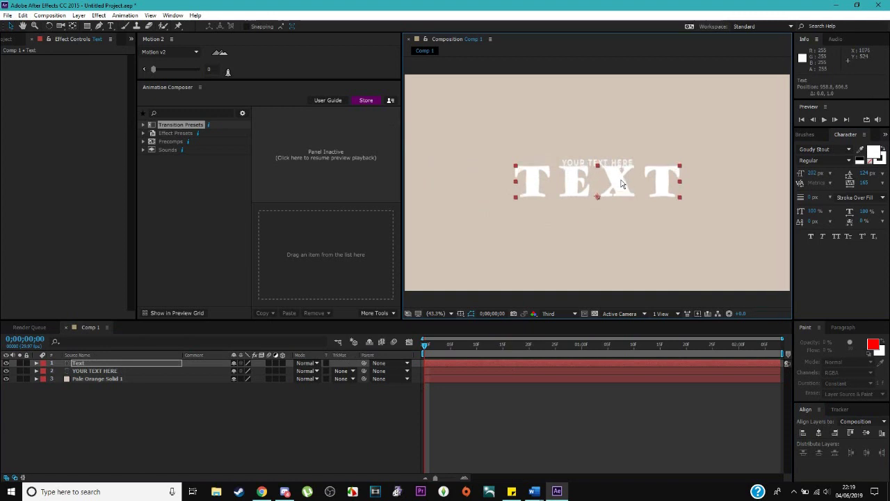
key(Down)
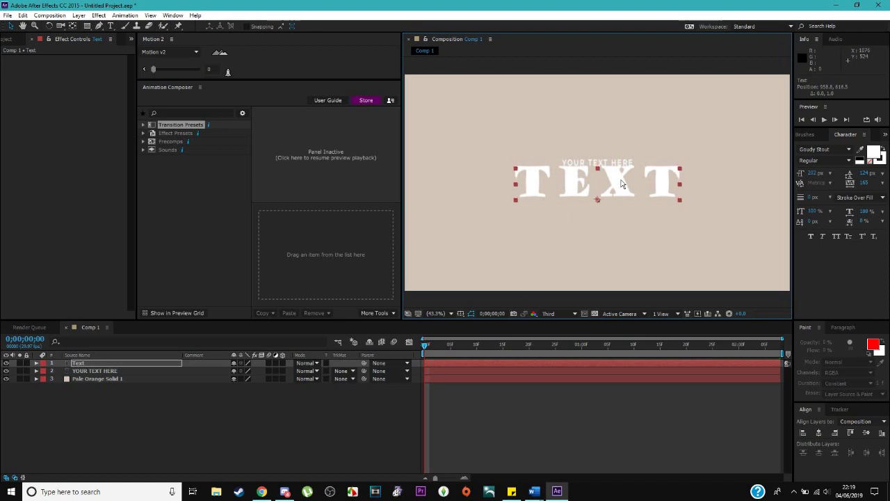
key(Down)
key(Down)
key(Down)
key(Down)
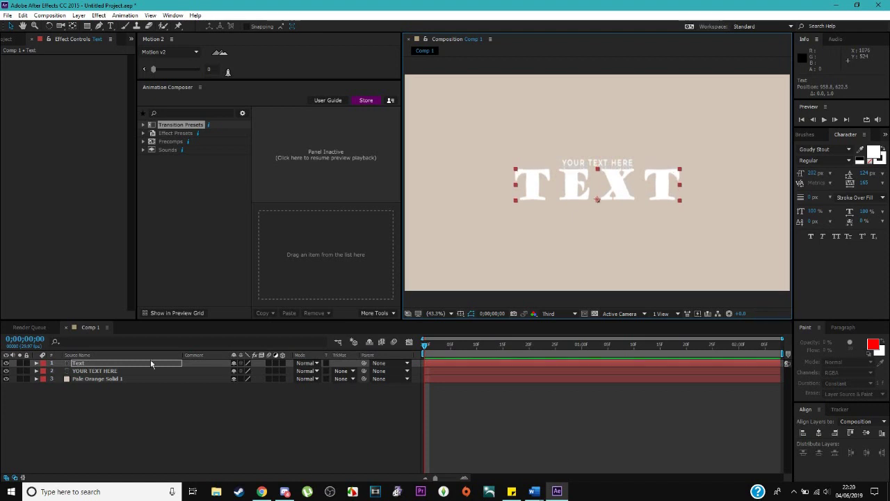
Select the "Text" layer and locate the Overshoot Position & Rotate & Scale Characters 1 preset among the character transition presets.
click(148, 365)
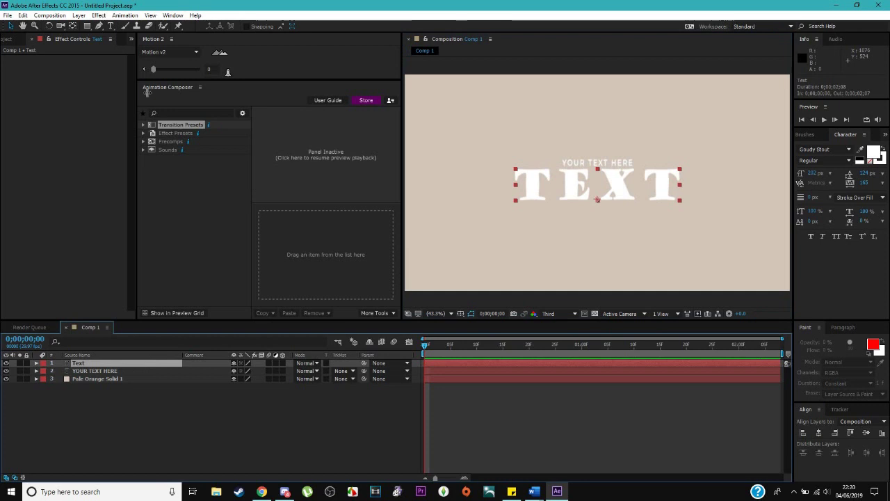
click(144, 125)
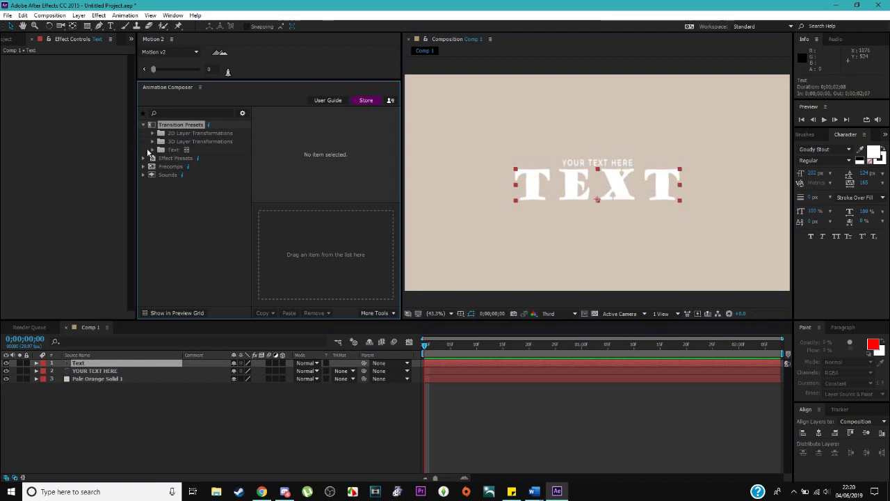
click(153, 150)
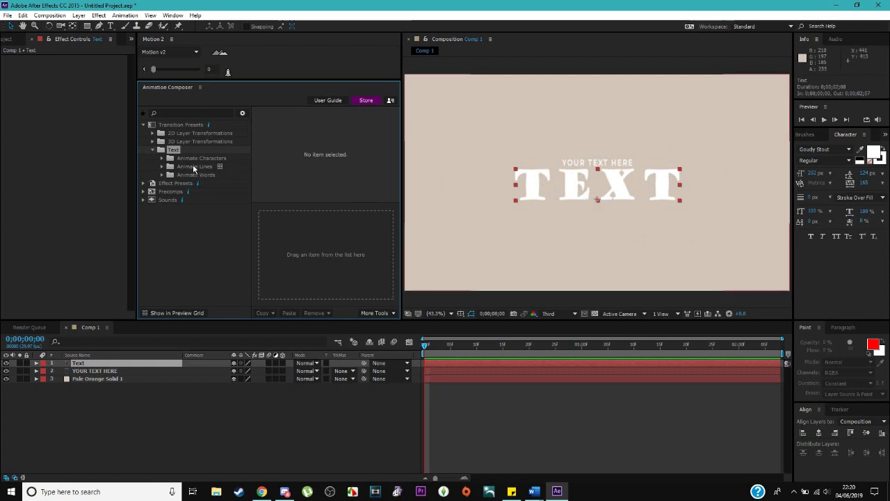
click(161, 159)
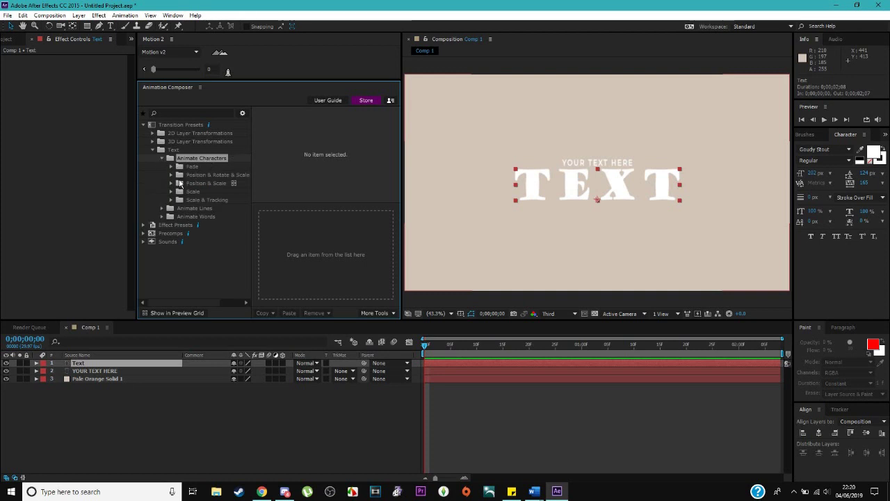
click(171, 175)
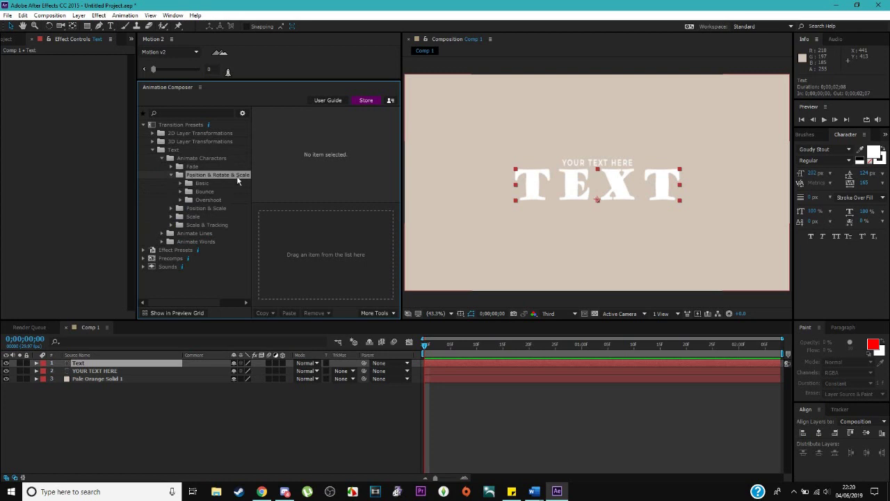
click(180, 200)
click(206, 208)
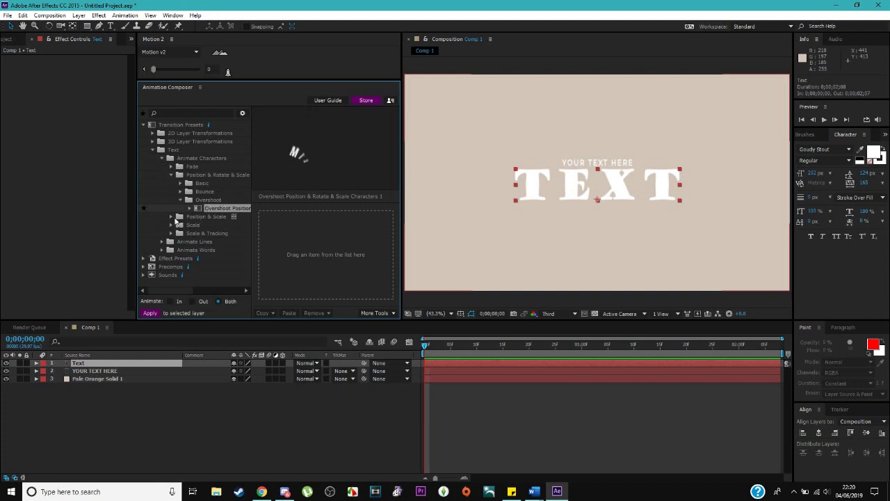
Preview the Bounce preset and the two Basic presets for Position & Rotate & Scale character animation.
click(180, 191)
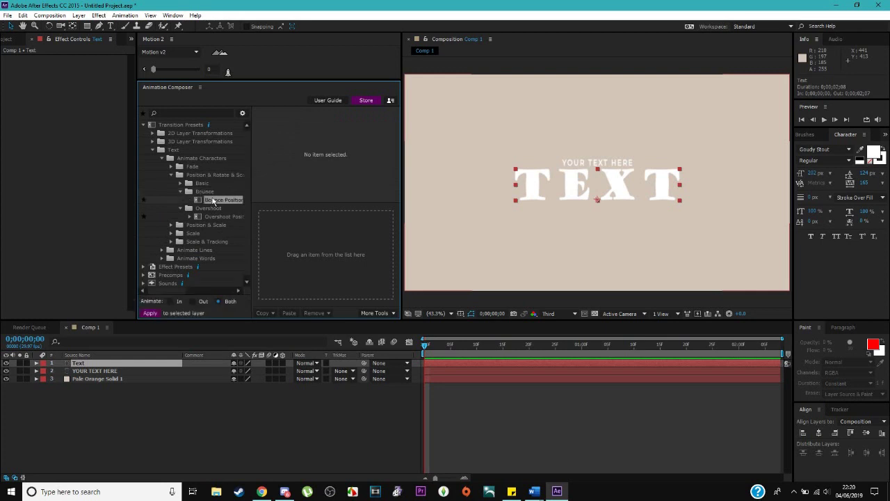
click(214, 200)
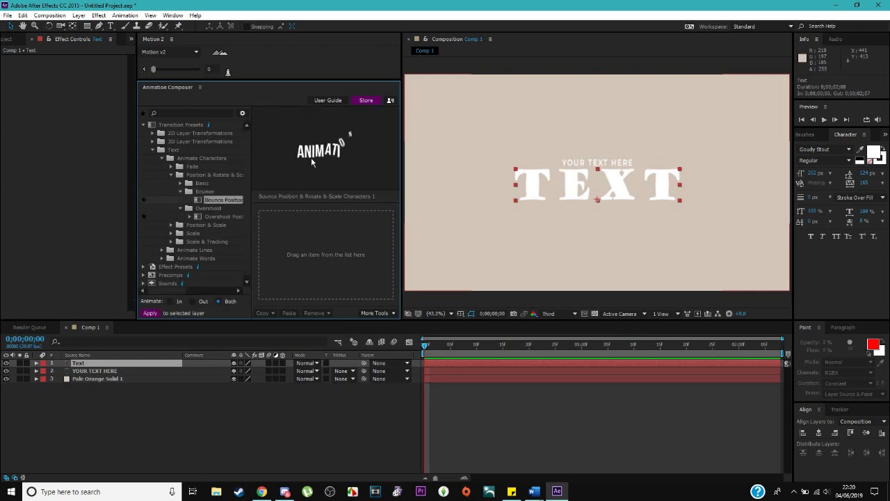
click(178, 186)
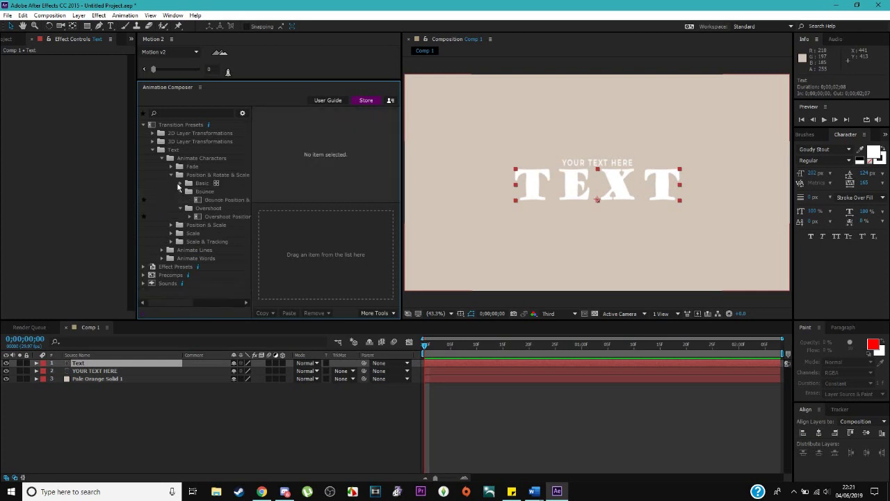
click(180, 185)
click(215, 192)
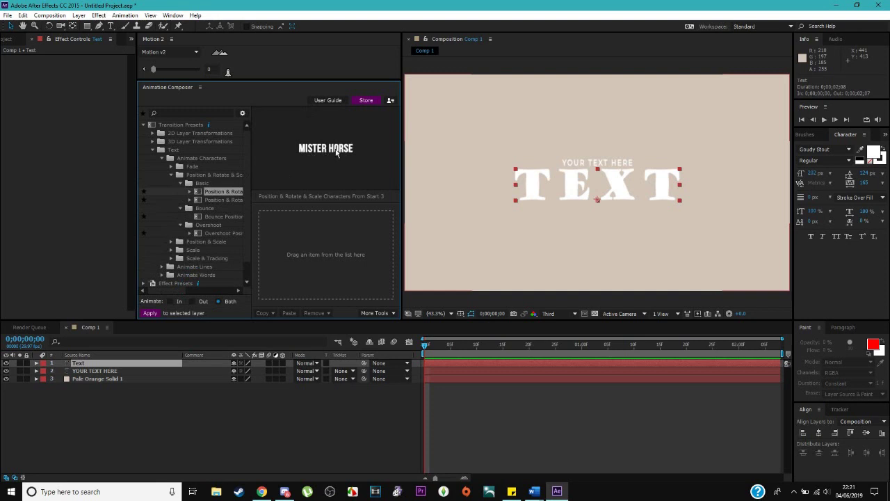
click(223, 200)
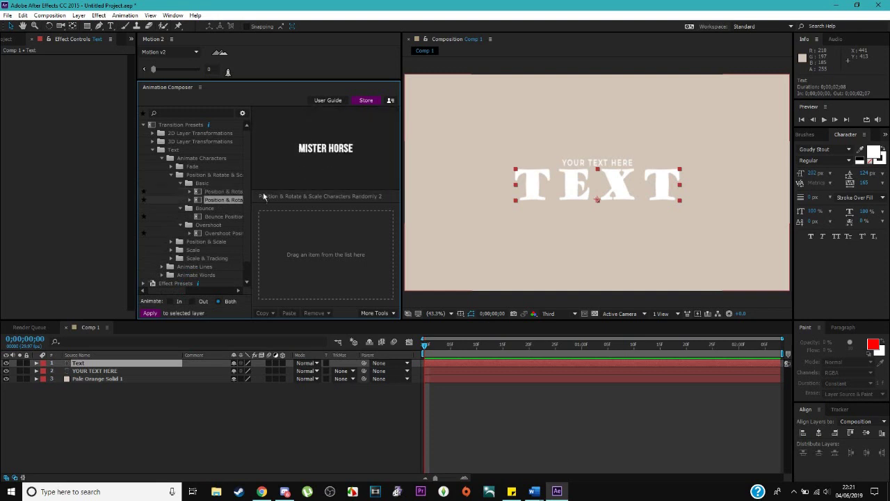
Apply the Overshoot Position & Rotate & Scale Characters 1 preset to the "Text" layer as an In transition.
click(209, 232)
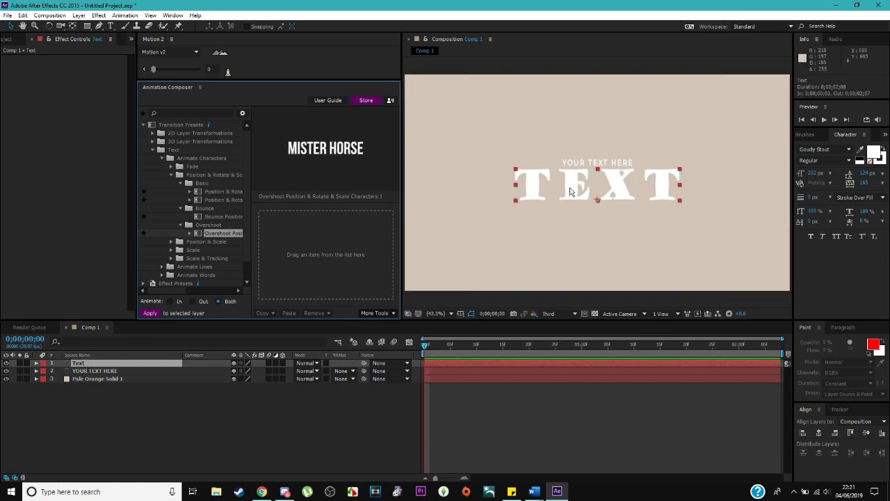
drag(211, 233, 285, 241)
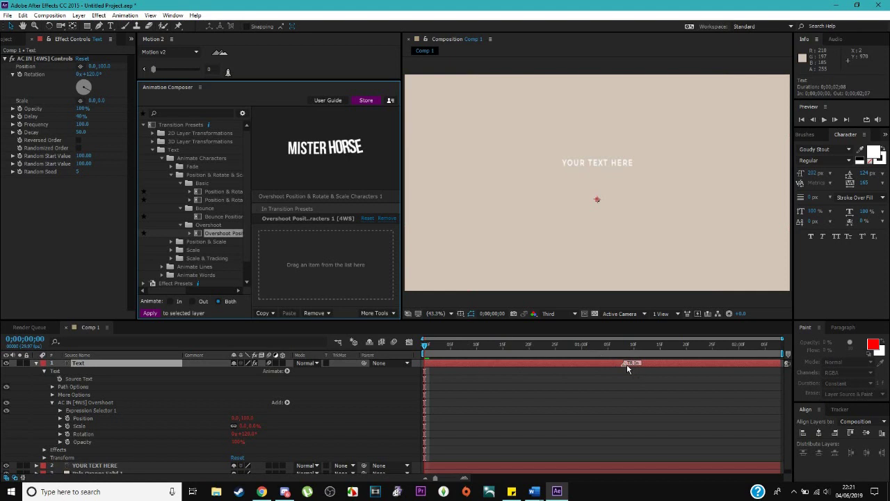
mouse_move(624, 368)
mouse_down()
mouse_move(487, 365)
mouse_move(654, 367)
mouse_up()
Play and scrub through the composition to review the overshoot In animation of the "Text" layer's characters.
drag(452, 352, 618, 362)
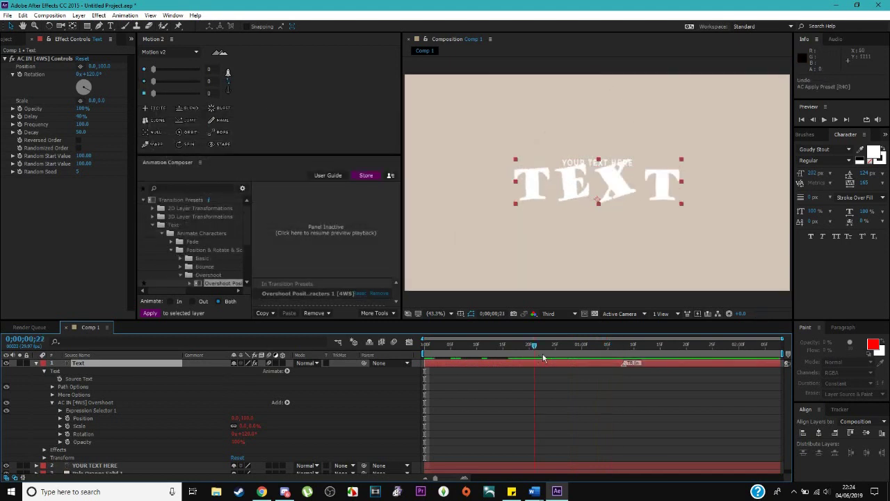
mouse_move(594, 352)
mouse_down()
mouse_move(555, 351)
mouse_move(609, 359)
mouse_up()
drag(543, 359, 415, 356)
key(space)
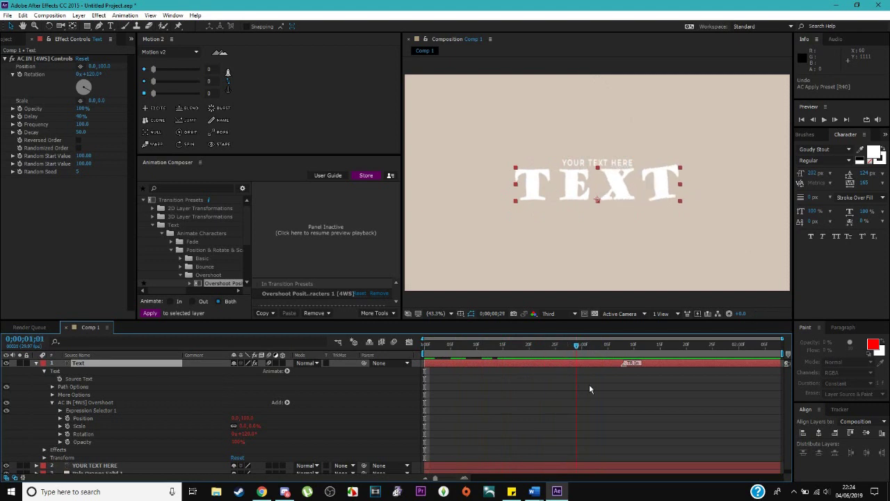
drag(615, 361, 606, 349)
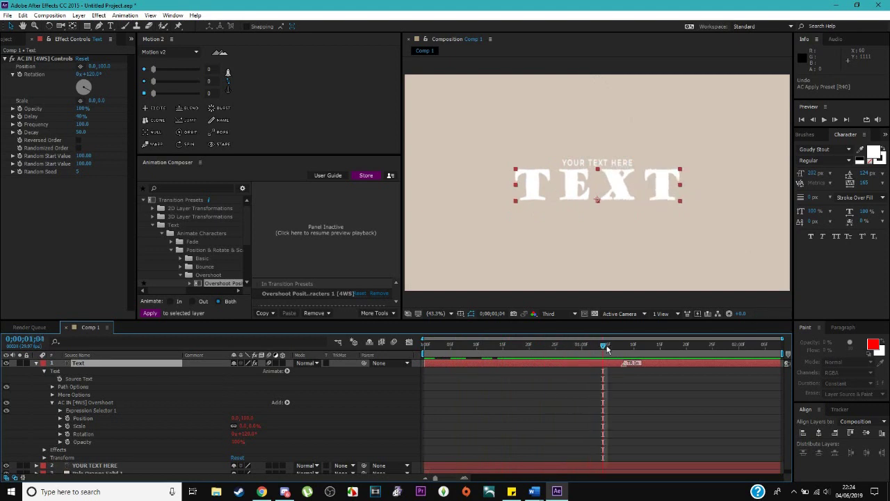
click(536, 343)
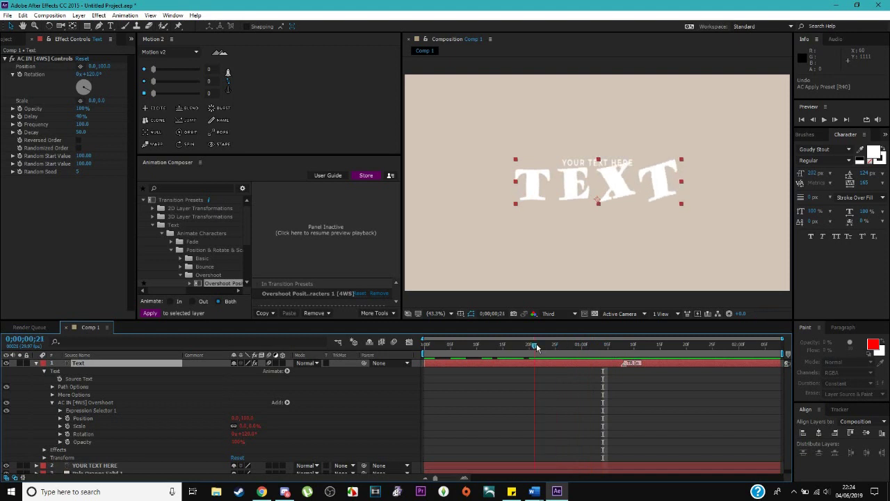
drag(515, 343, 493, 347)
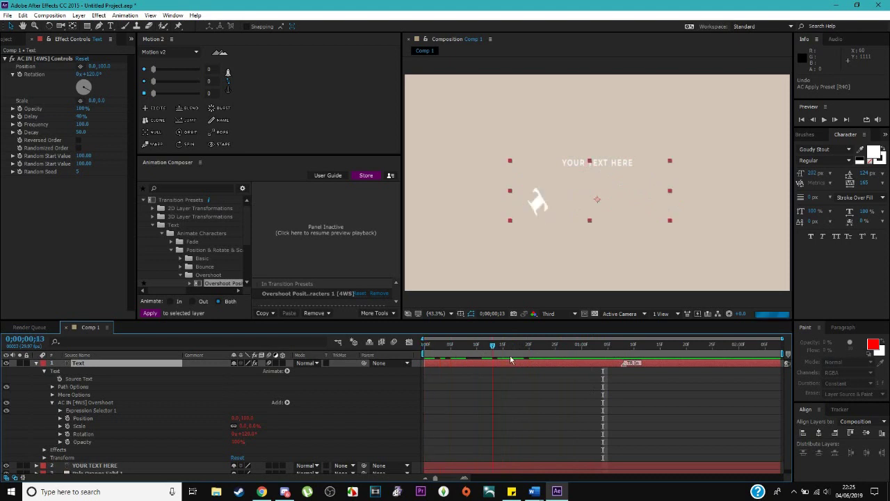